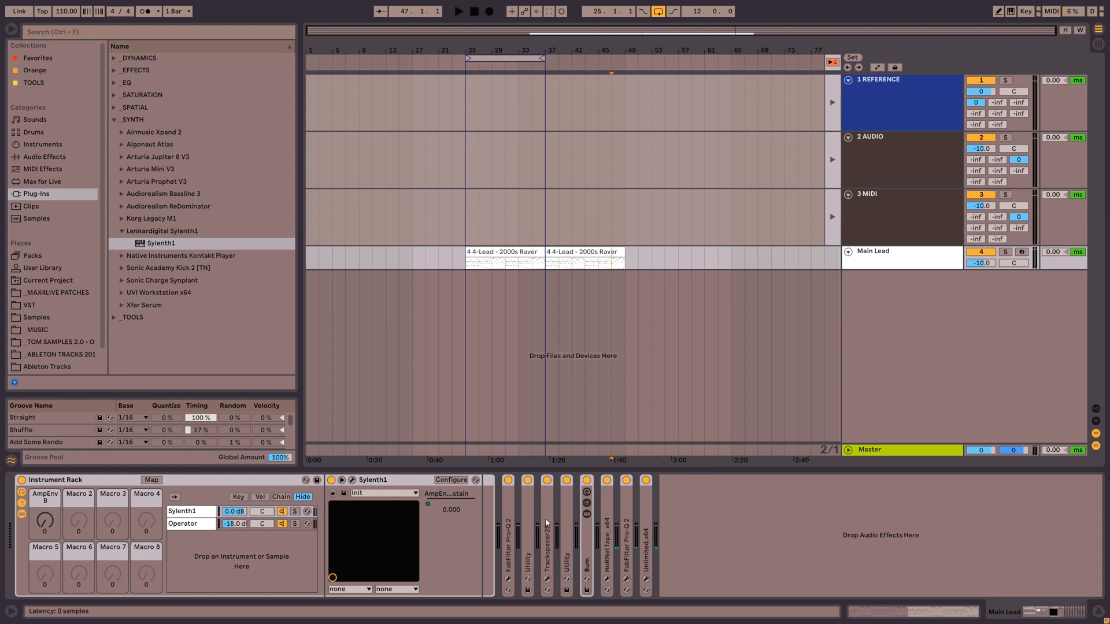
Open the first FabFilter Pro-Q 2 on the Main Lead track, examine its high-cut curve and cutoff point, and close it.
{"action": "left_click", "coordinate": [508, 579]}
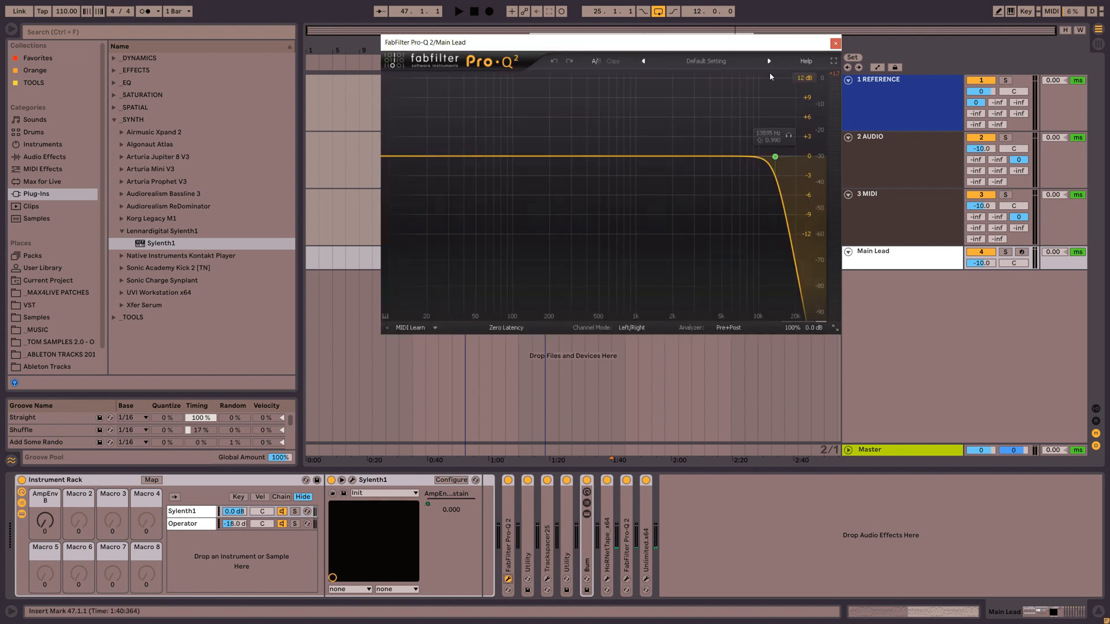
{"action": "left_click_drag", "start_coordinate": [750, 43], "coordinate": [618, 155]}
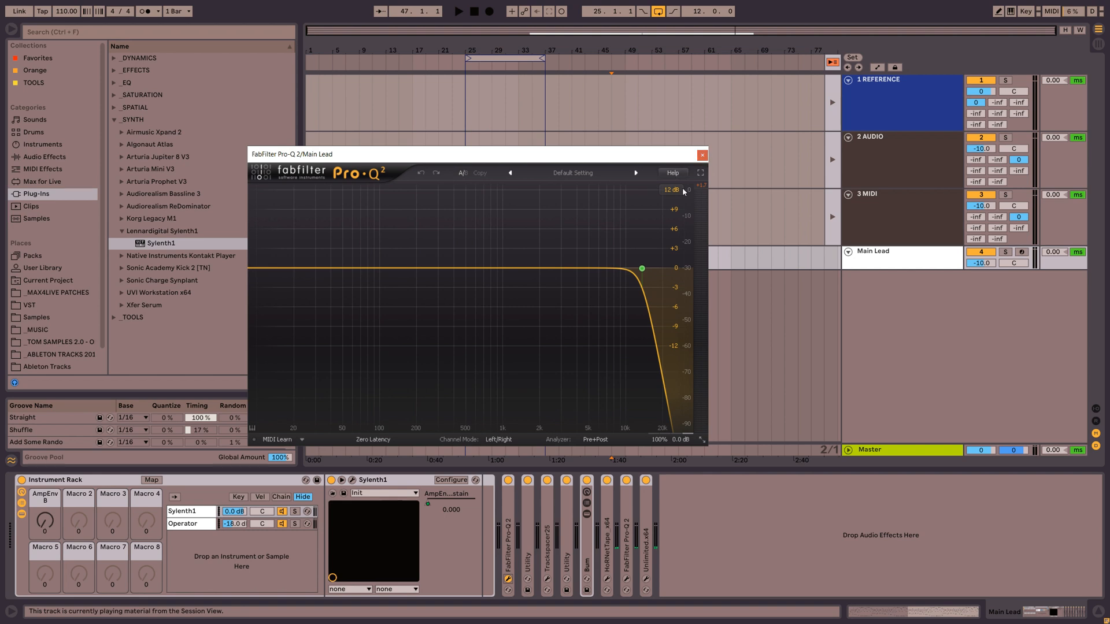
{"action": "mouse_move", "coordinate": [641, 268]}
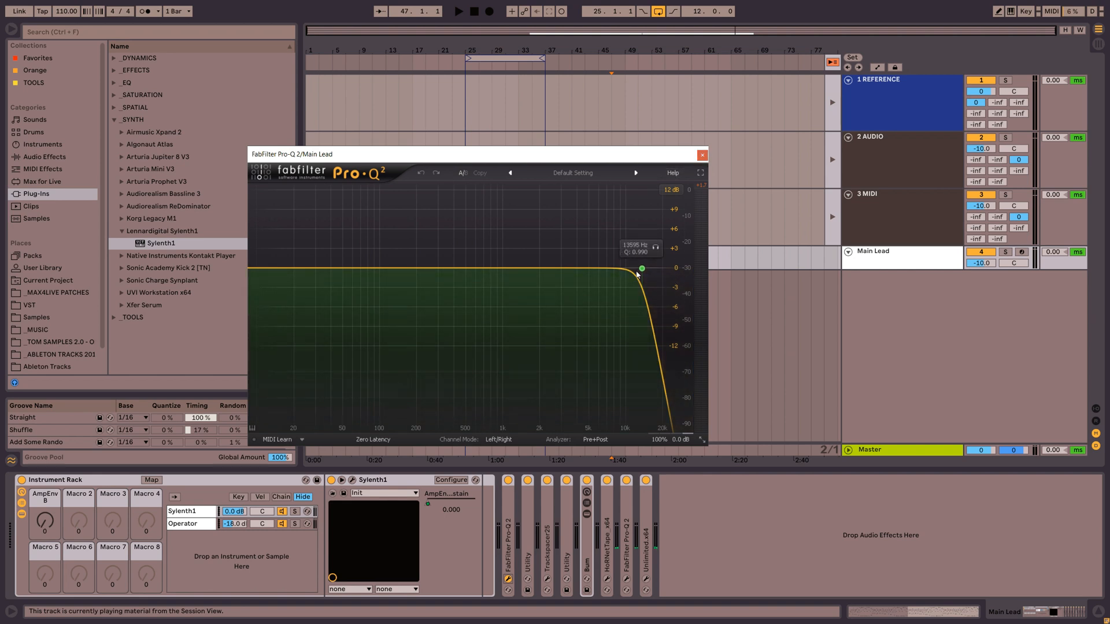
{"action": "left_click", "coordinate": [702, 156]}
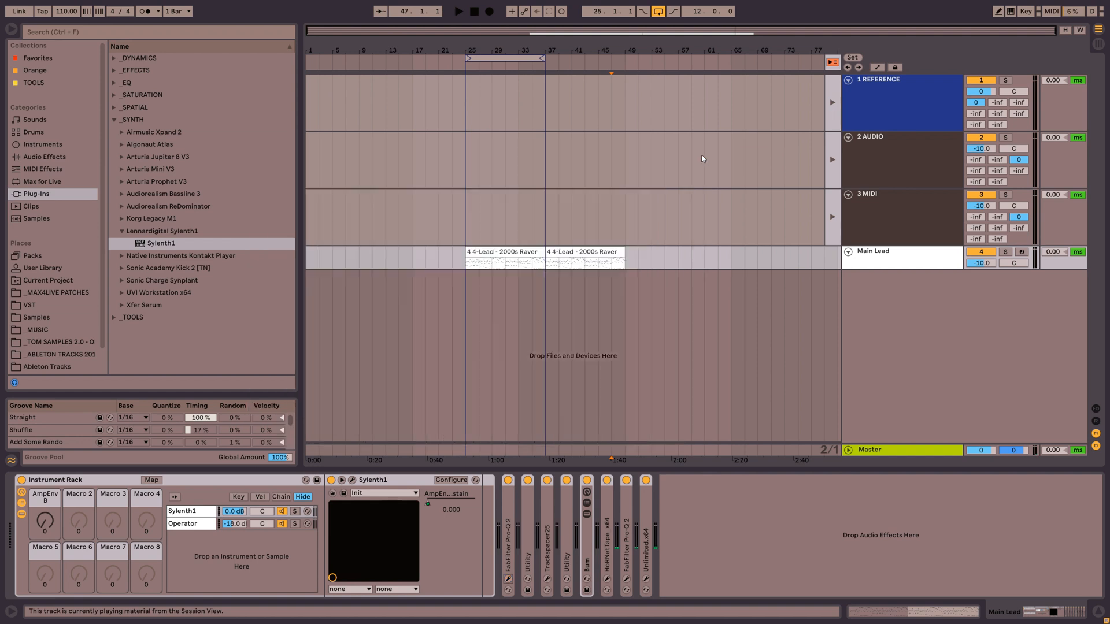
Expand the first Utility and Trackspacer25, and inspect Trackspacer25's amount setting in its plug-in window.
{"action": "double_click", "coordinate": [526, 549]}
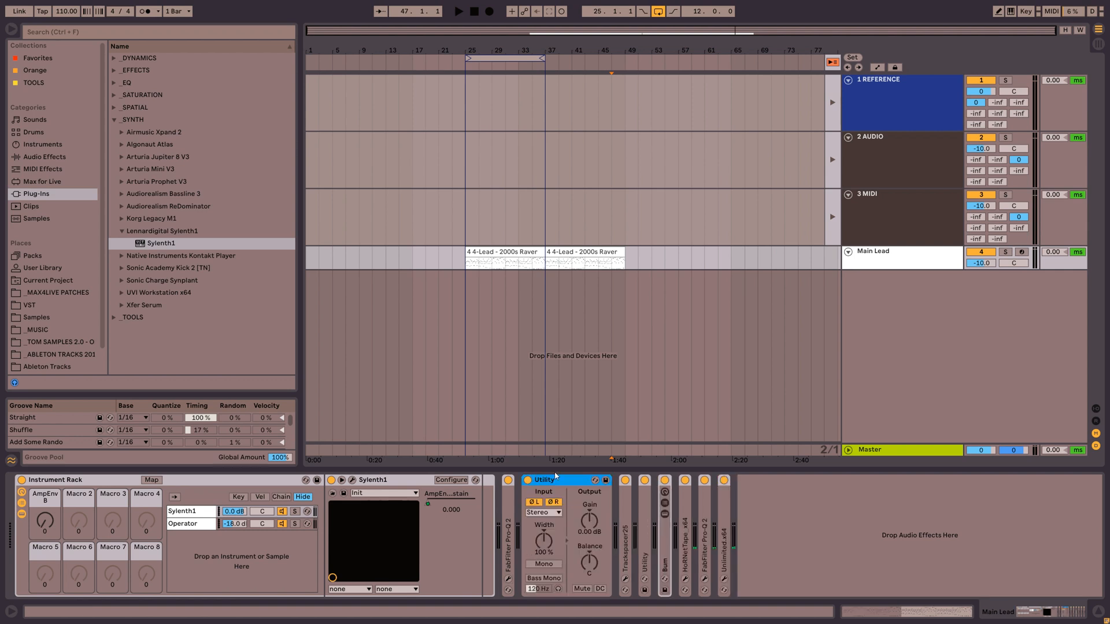
{"action": "left_click", "coordinate": [629, 524]}
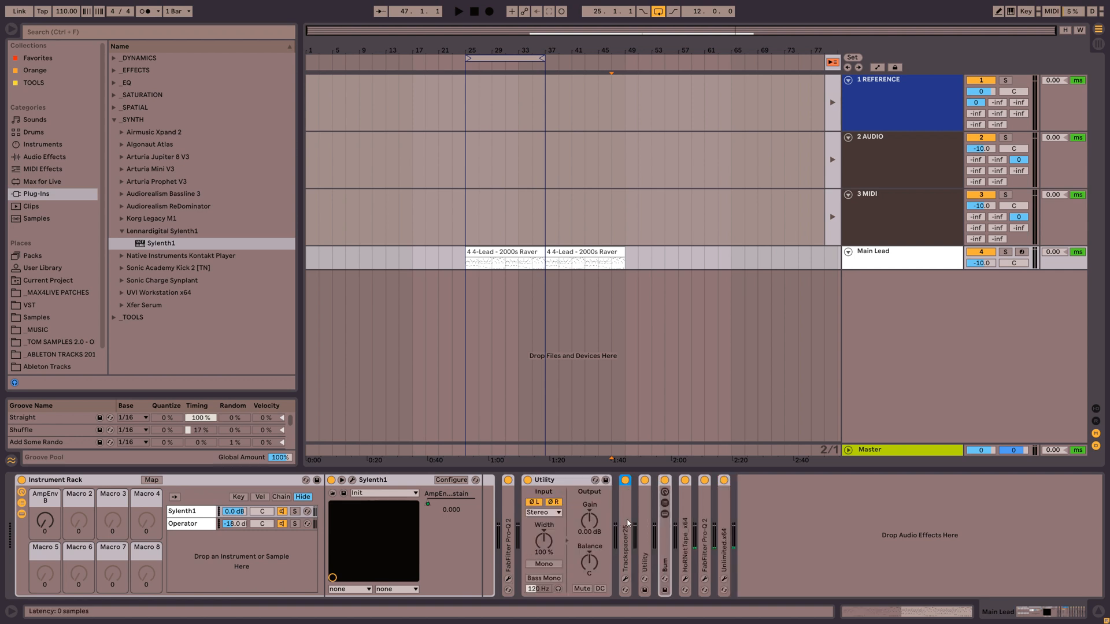
{"action": "double_click", "coordinate": [628, 523]}
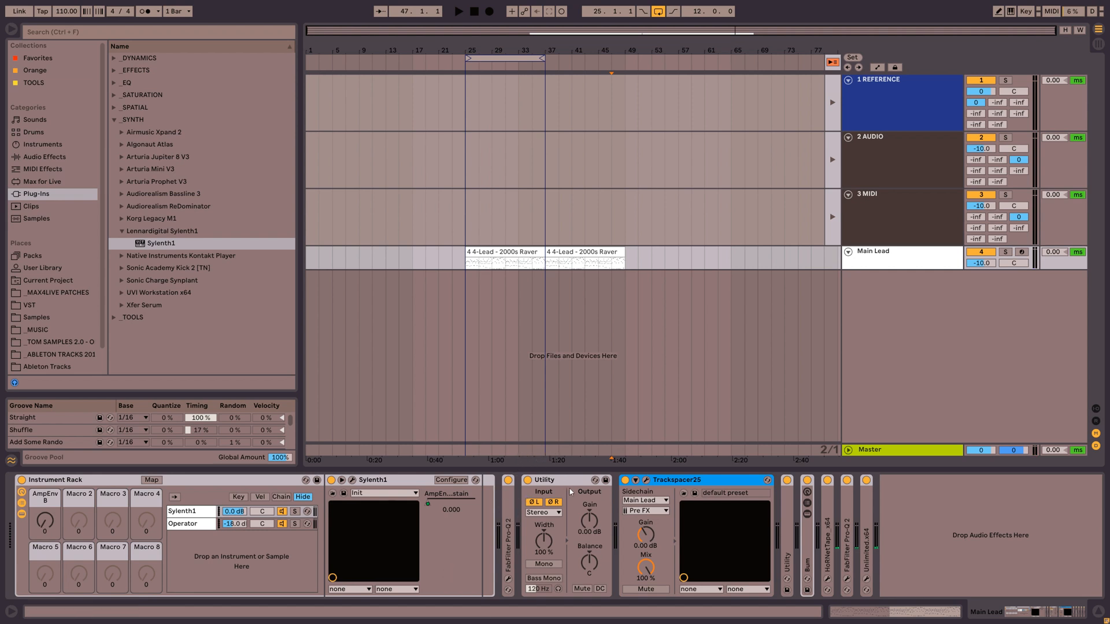
{"action": "left_click", "coordinate": [647, 481]}
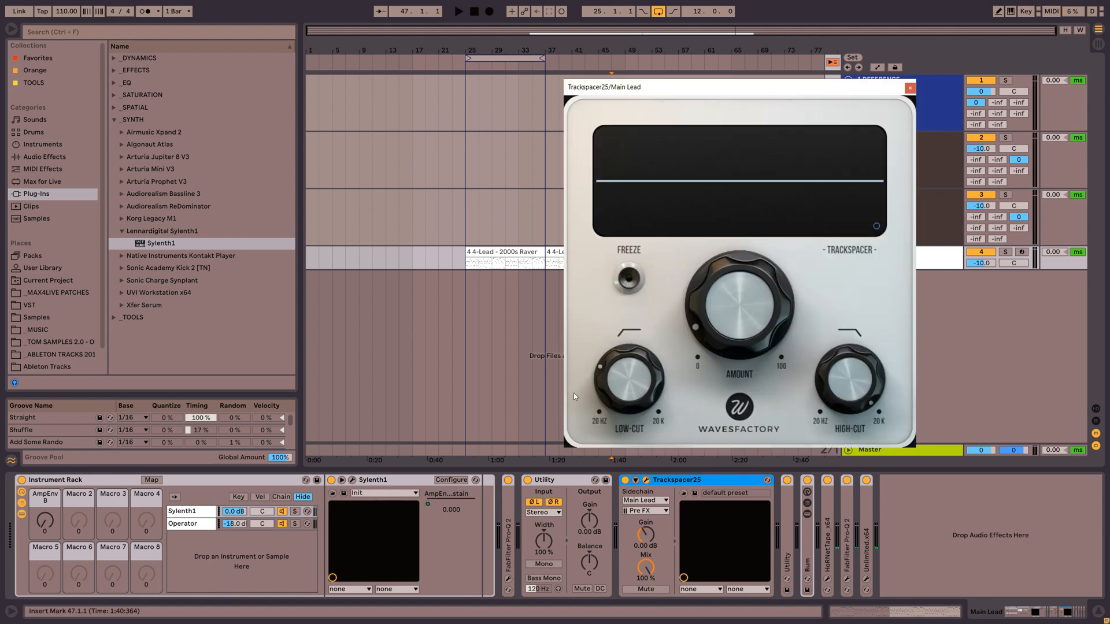
{"action": "left_click_drag", "start_coordinate": [755, 93], "coordinate": [680, 84]}
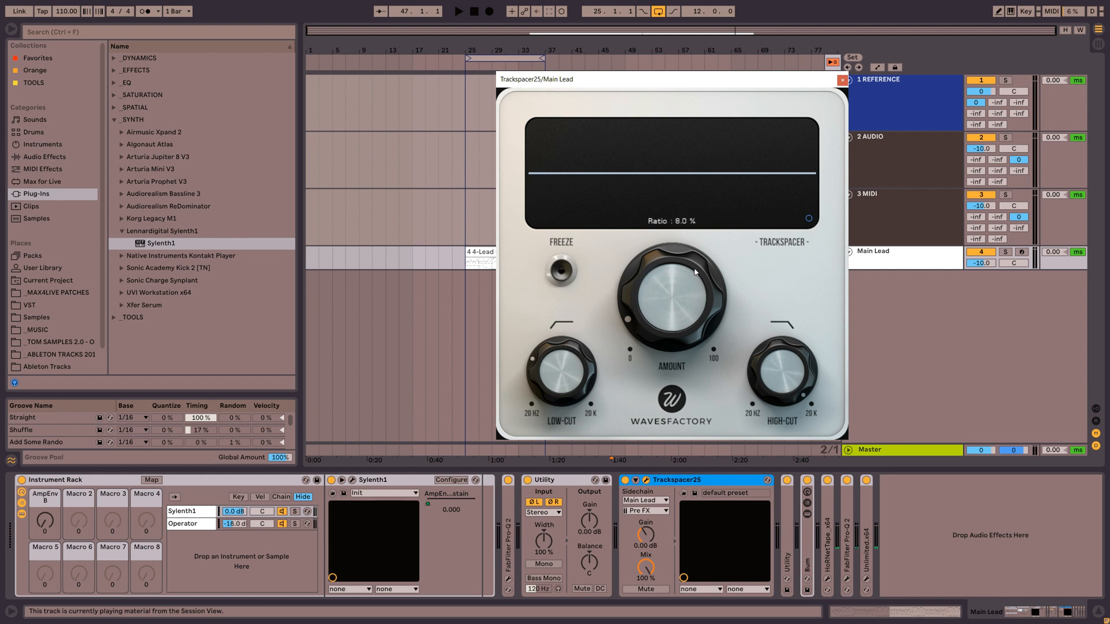
{"action": "left_click", "coordinate": [842, 81]}
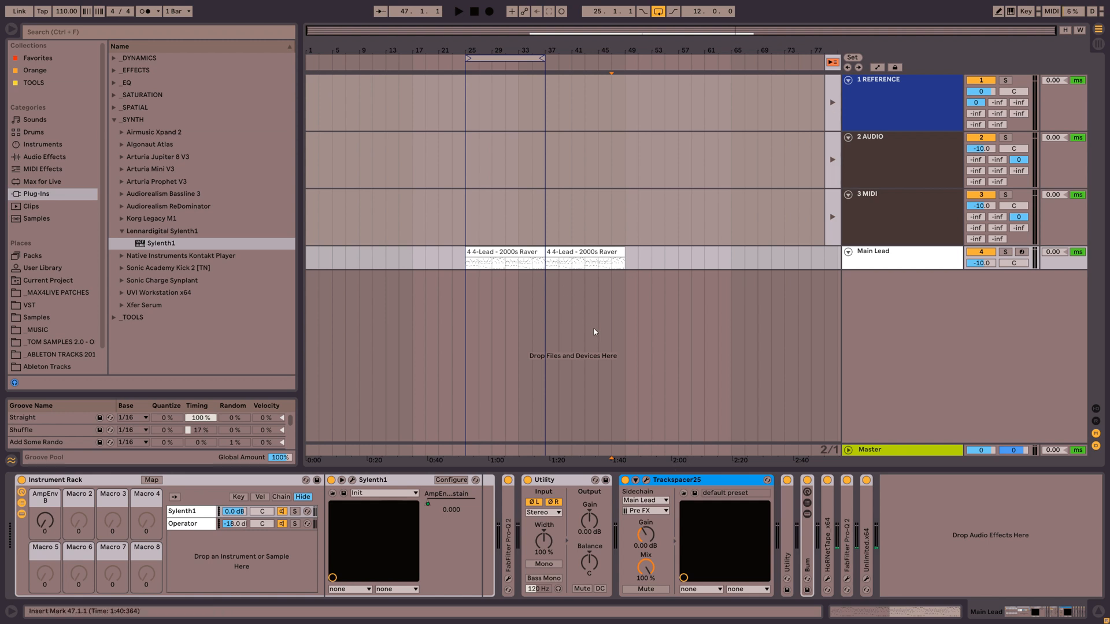
Play the lead while watching Trackspacer25's display, and examine its advanced panel before closing the plug-in window.
{"action": "left_click", "coordinate": [646, 480]}
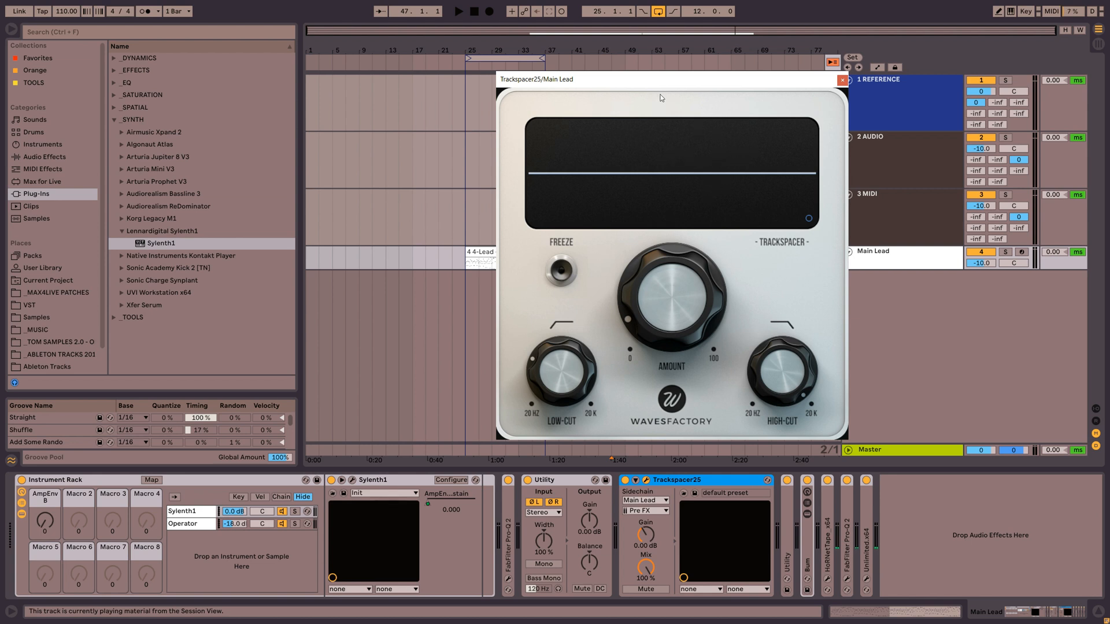
{"action": "key", "text": "space"}
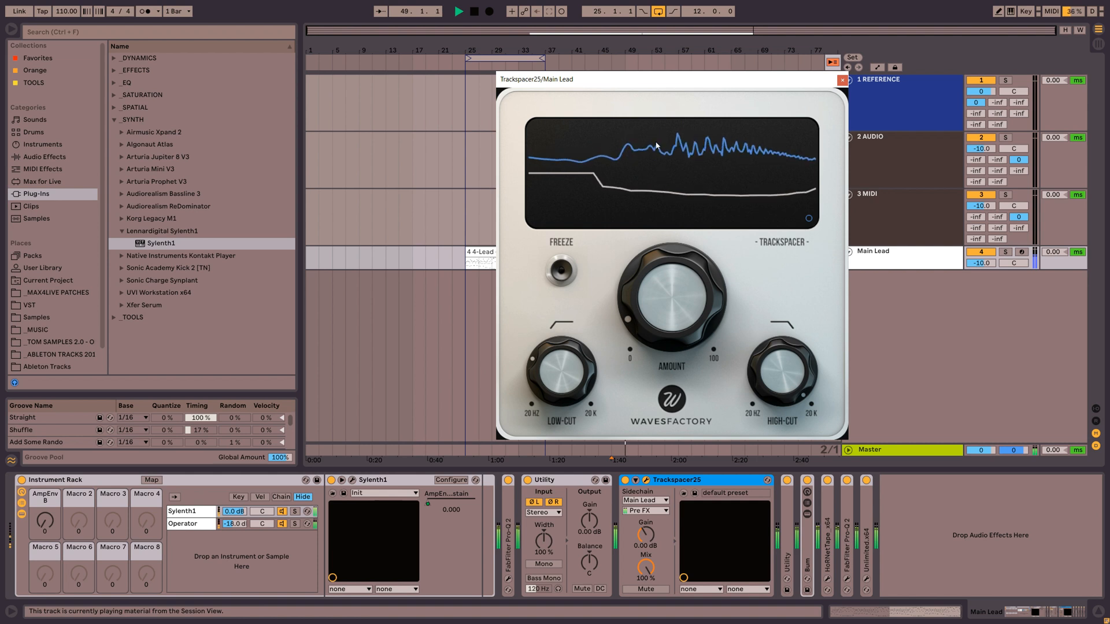
{"action": "key", "text": "space"}
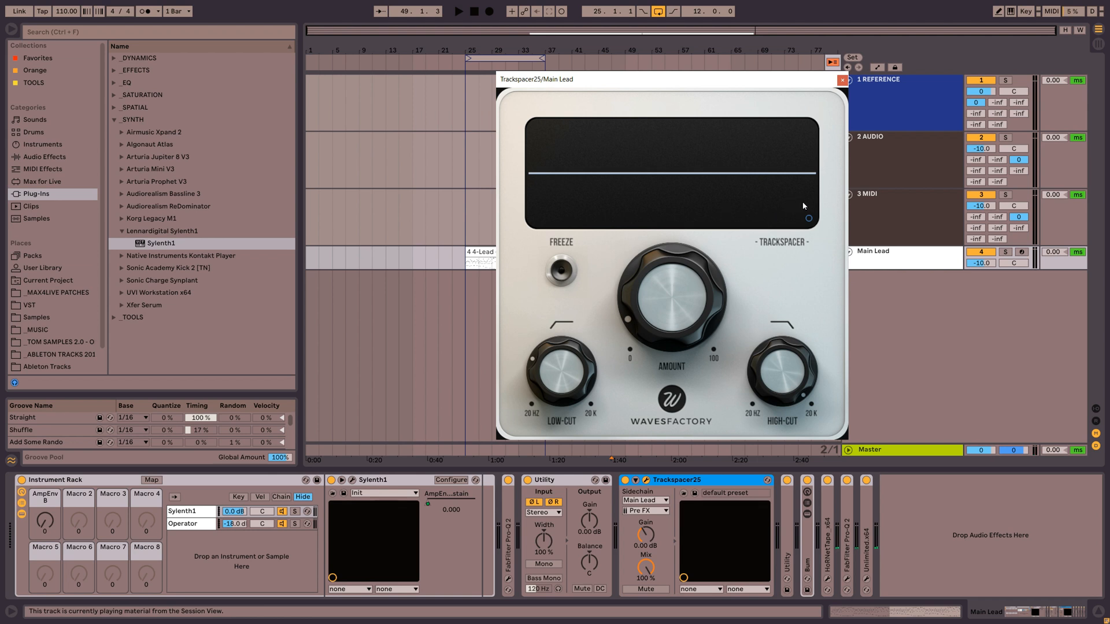
{"action": "mouse_move", "coordinate": [697, 286]}
{"action": "left_click", "coordinate": [809, 219]}
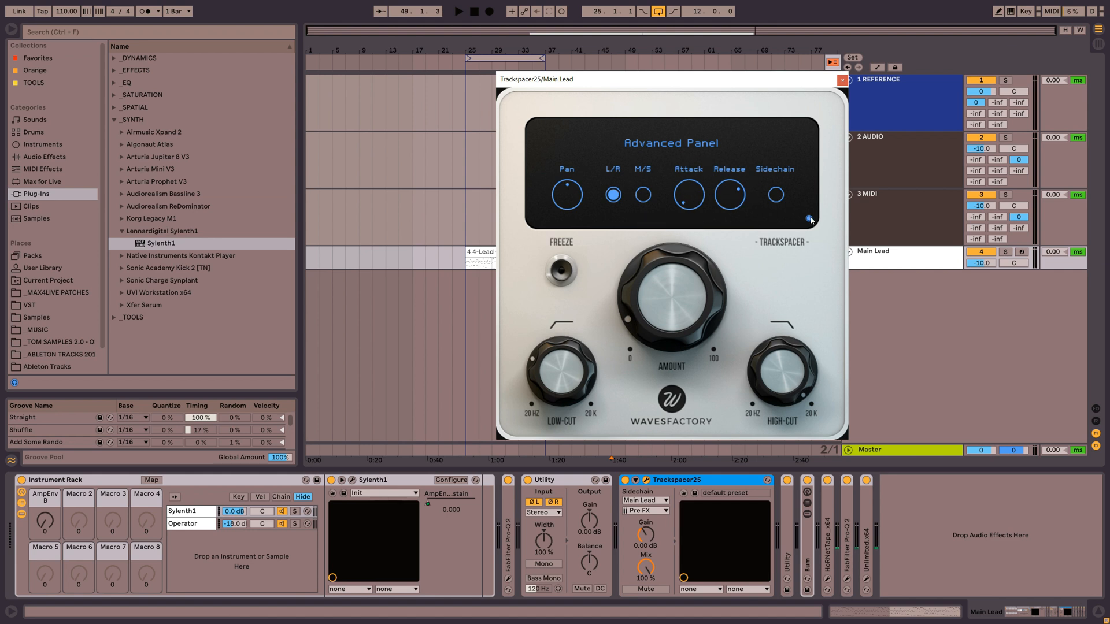
{"action": "left_click", "coordinate": [842, 81]}
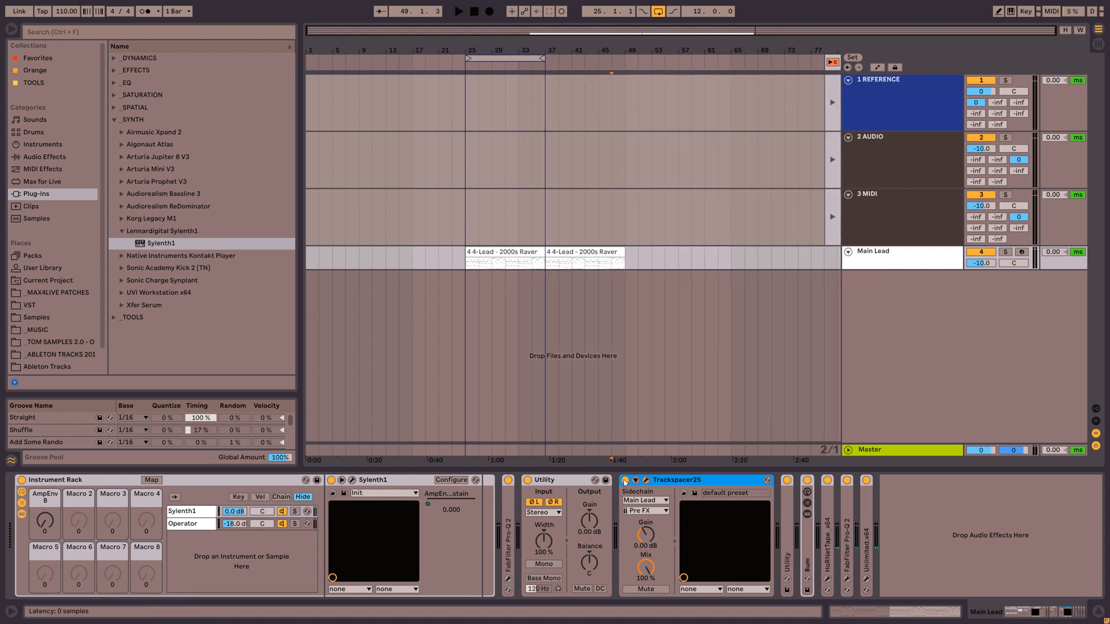
Compare the lead's sound with Trackspacer25 active and bypassed, leaving the device switched on.
{"action": "key", "text": "space"}
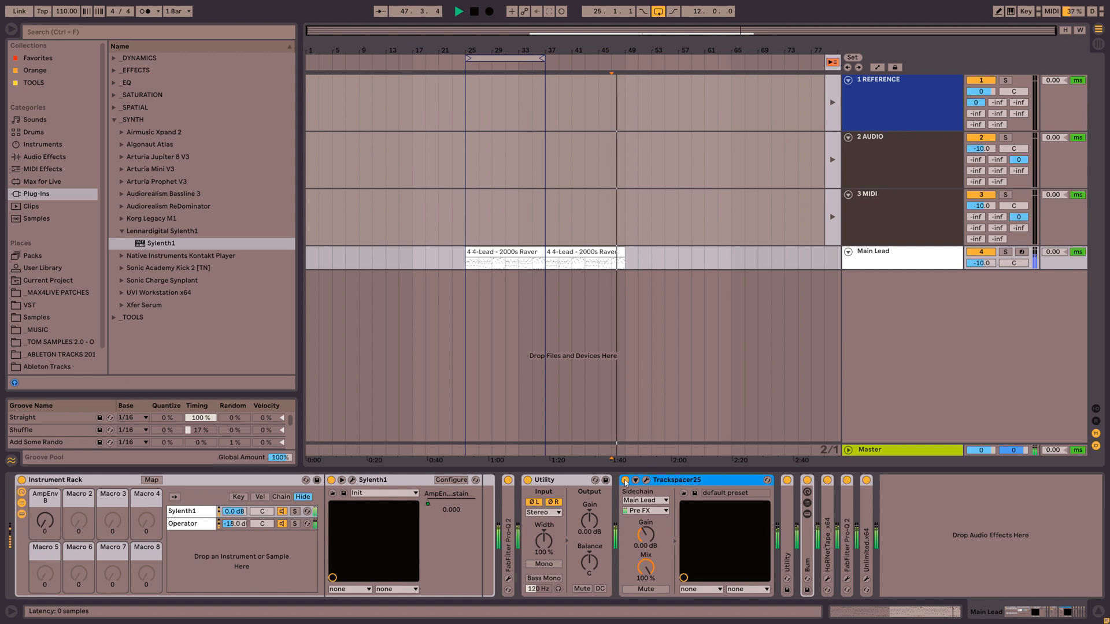
{"action": "key", "text": "space"}
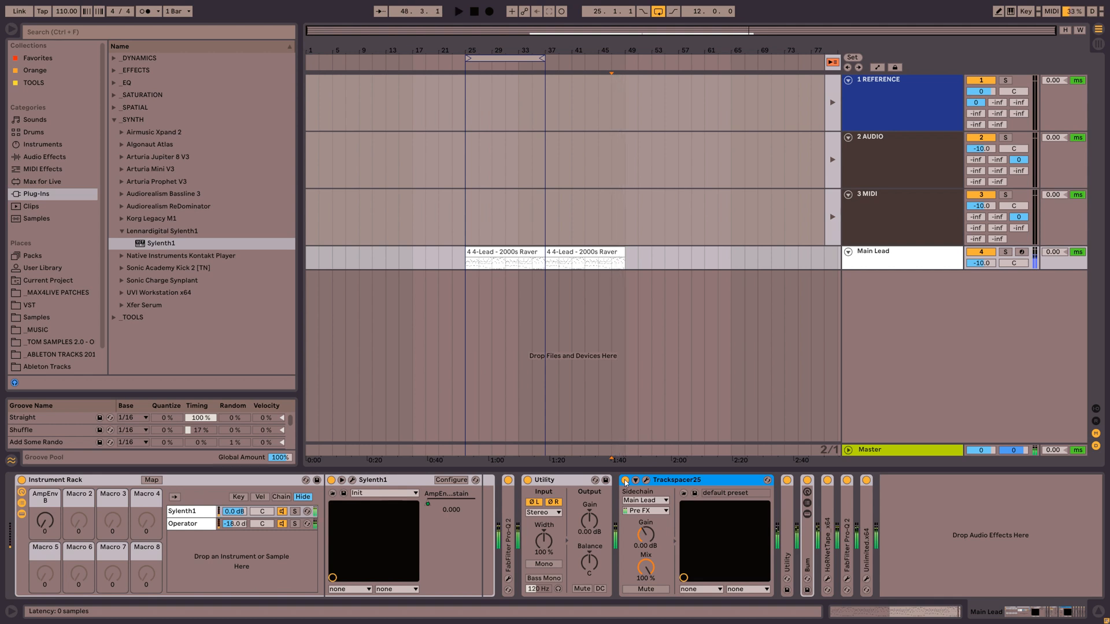
{"action": "left_click", "coordinate": [625, 481]}
{"action": "key", "text": "space"}
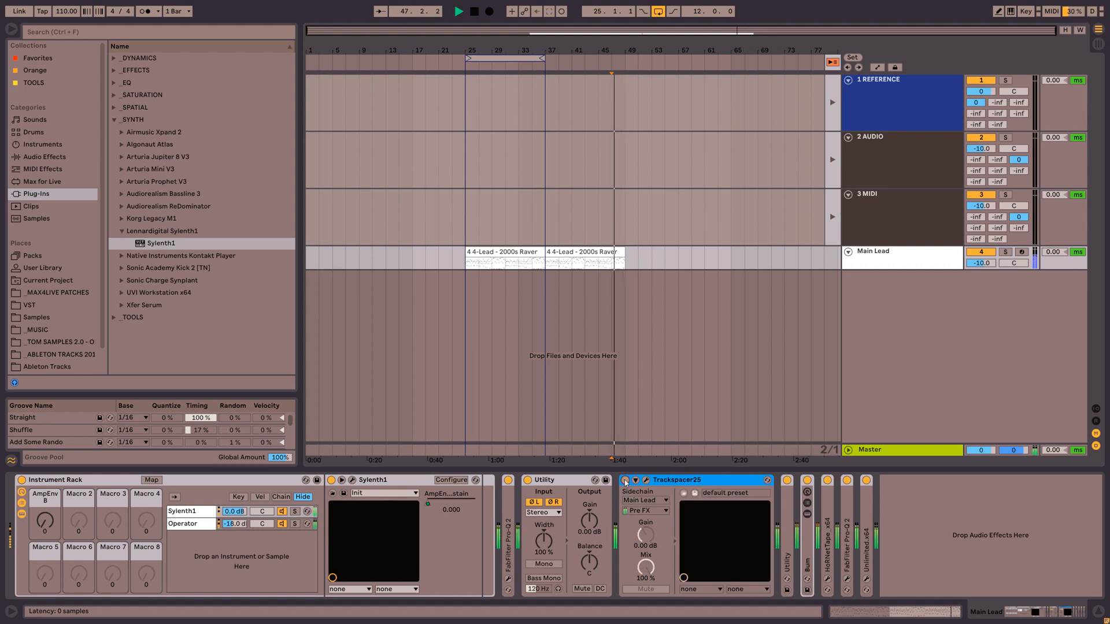
{"action": "key", "text": "space"}
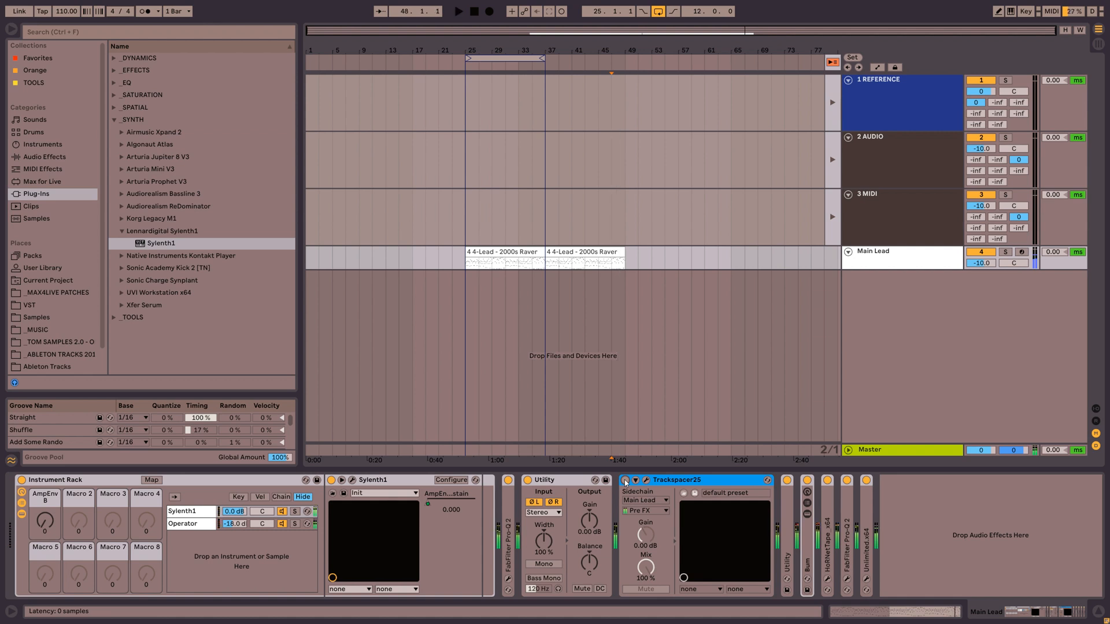
{"action": "left_click", "coordinate": [625, 481]}
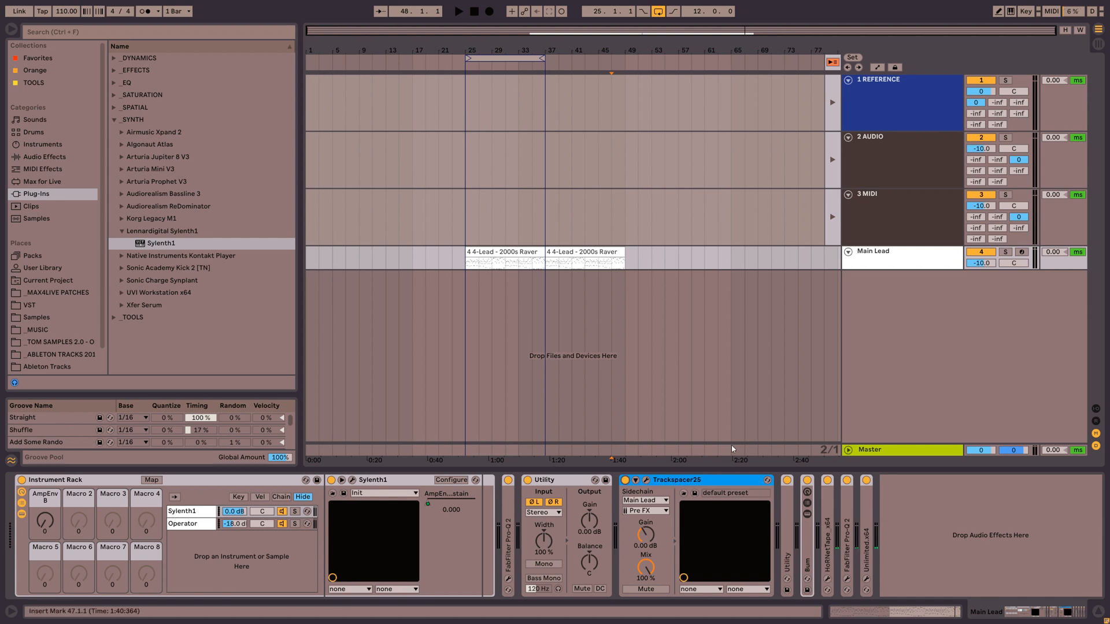
Collapse the first Utility and Trackspacer25, inspect the second Utility's settings and fold it again.
{"action": "double_click", "coordinate": [571, 479]}
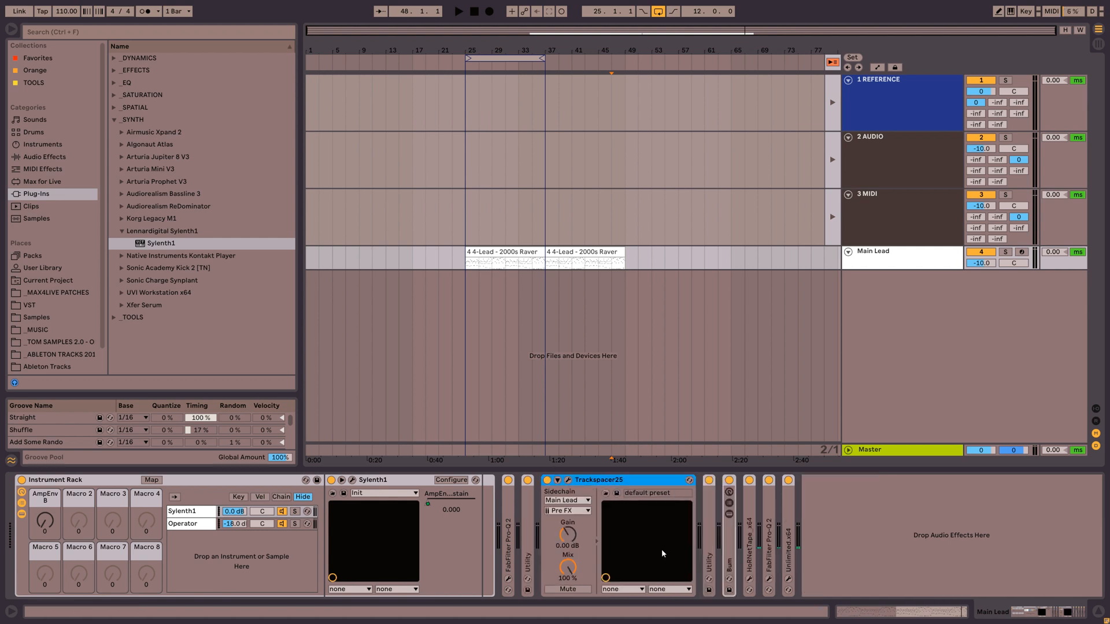
{"action": "double_click", "coordinate": [599, 480]}
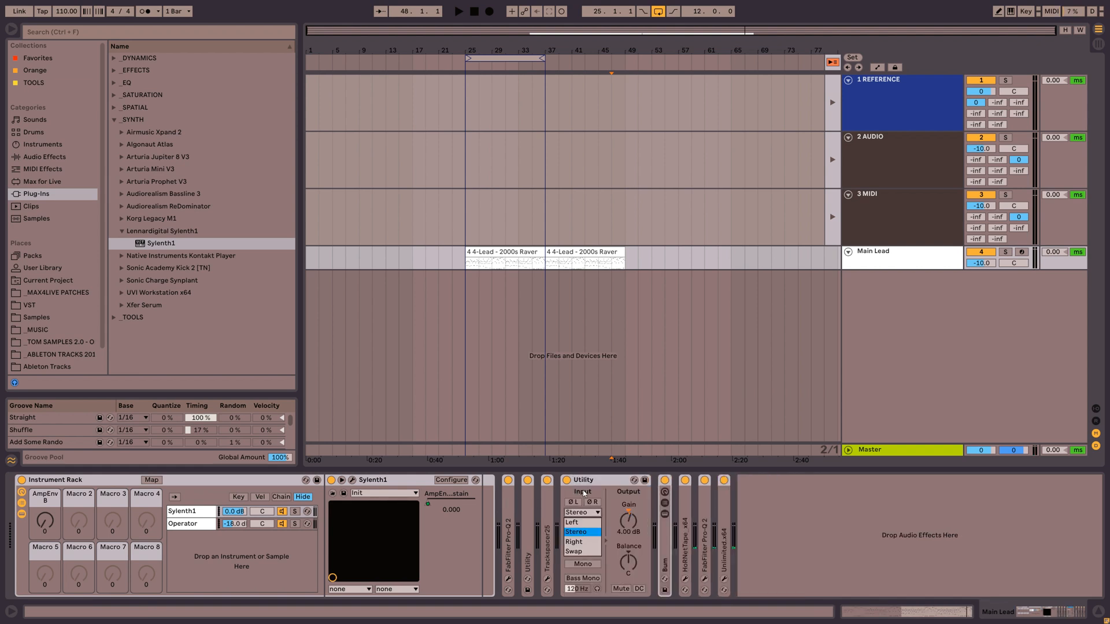
{"action": "left_click", "coordinate": [583, 493]}
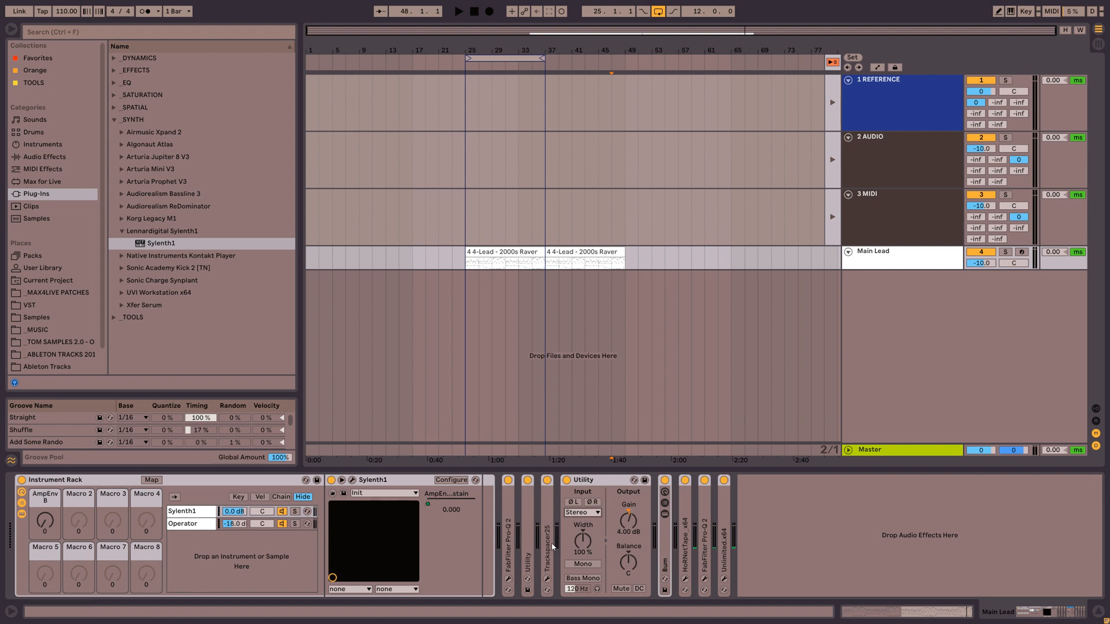
{"action": "double_click", "coordinate": [589, 480]}
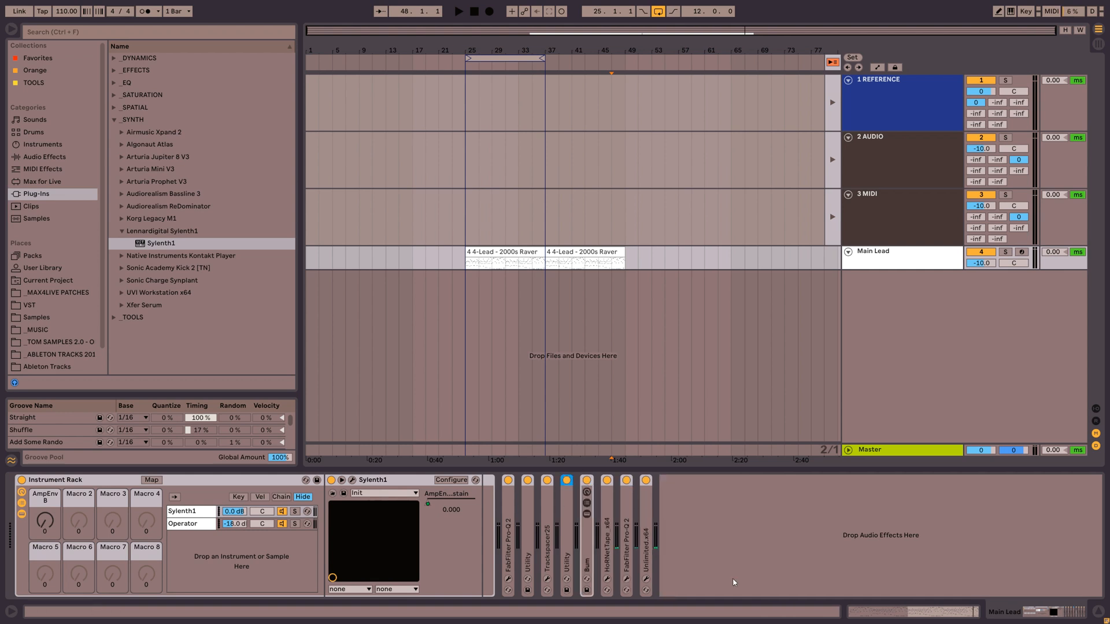
Expand the Bum effect rack and examine the devices in its first and second chains.
{"action": "left_click", "coordinate": [588, 546]}
{"action": "double_click", "coordinate": [585, 540]}
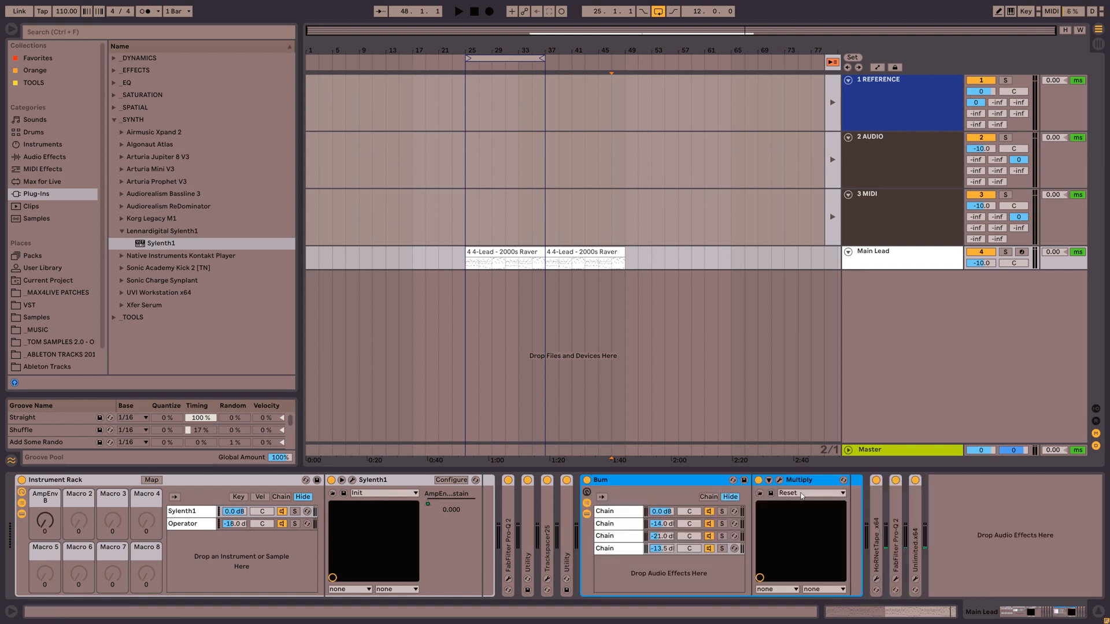
{"action": "left_click", "coordinate": [620, 511]}
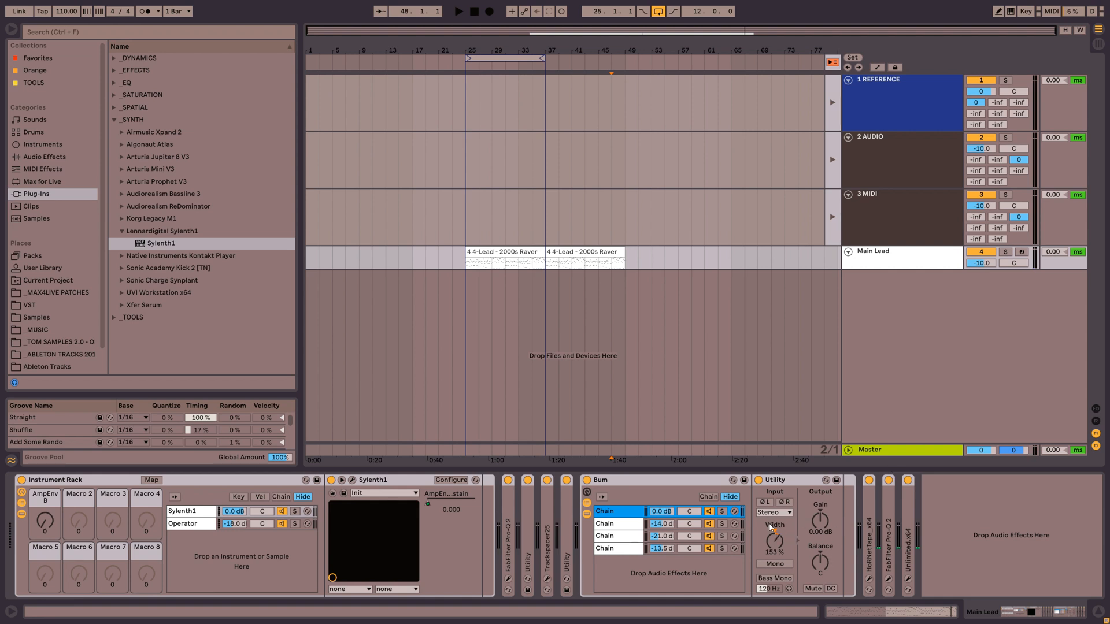
{"action": "left_click", "coordinate": [625, 526]}
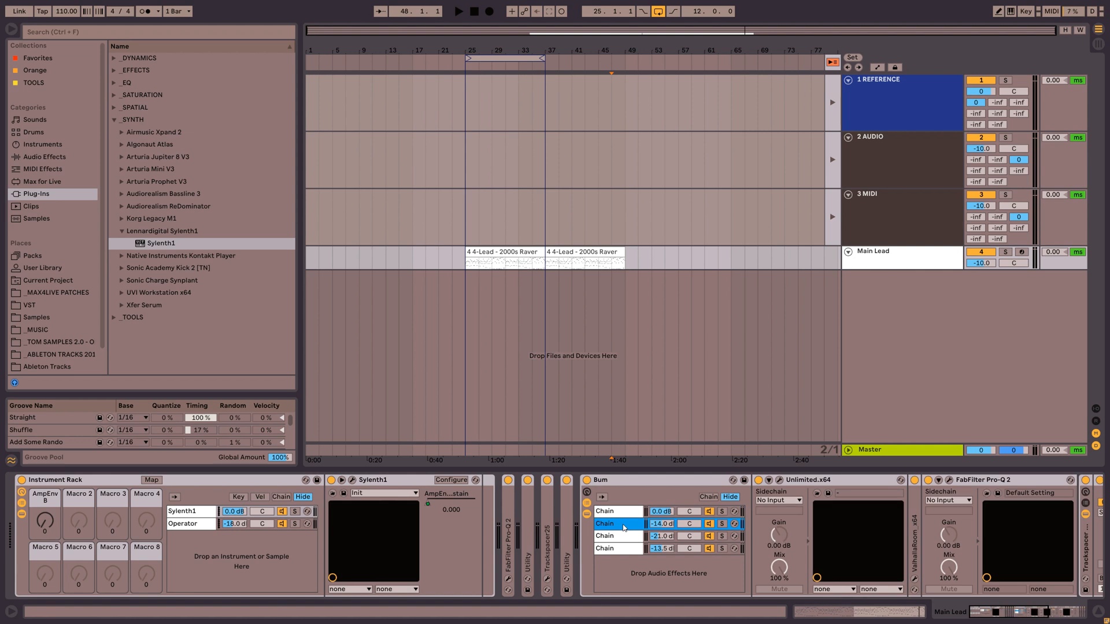
{"action": "scroll", "coordinate": [1038, 597], "scroll_direction": "right", "scroll_amount": 4}
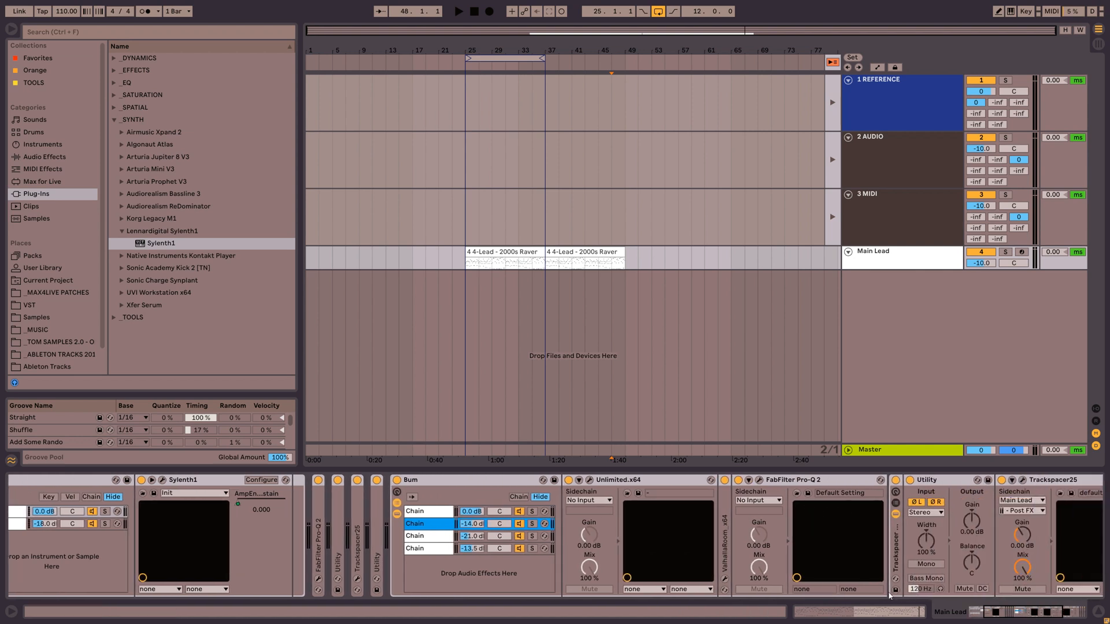
{"action": "left_click_drag", "start_coordinate": [1014, 616], "coordinate": [1026, 615]}
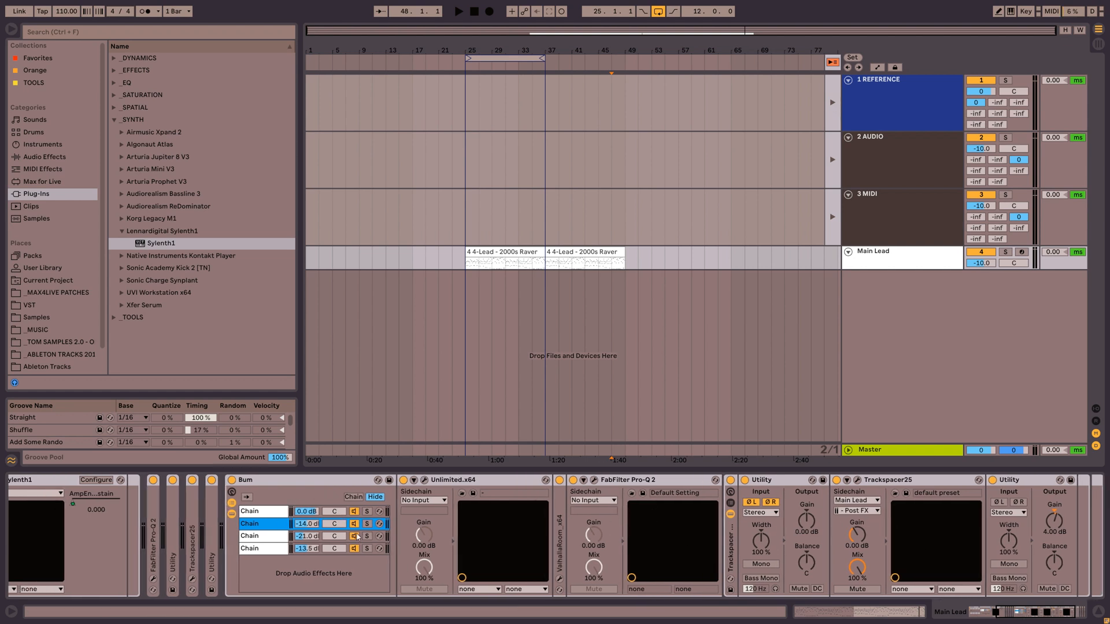
{"action": "left_click", "coordinate": [980, 615]}
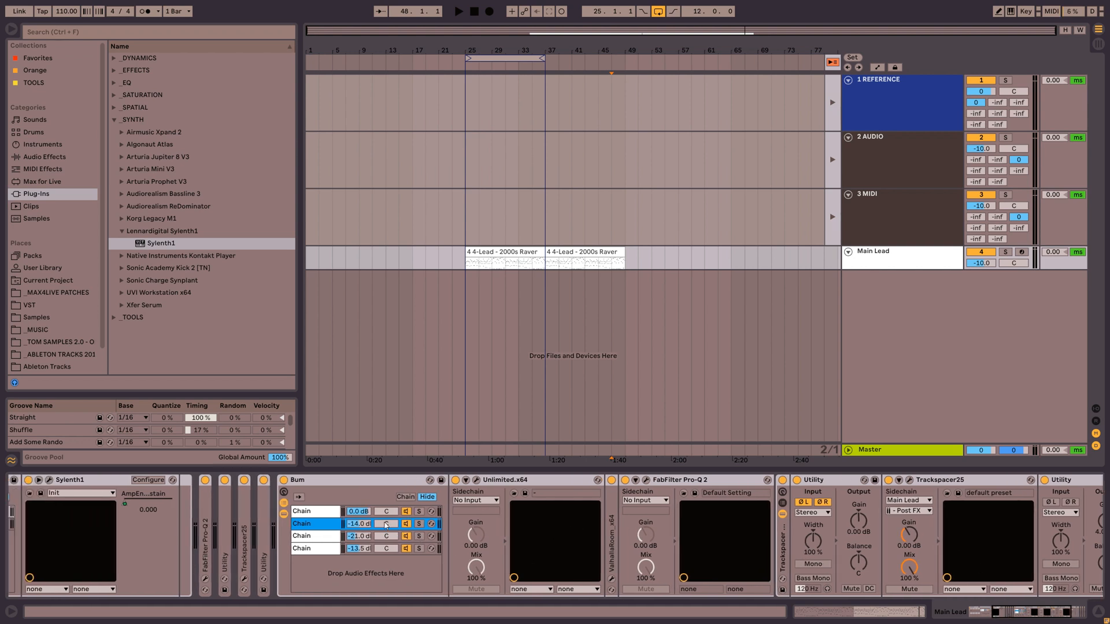
Inspect the Echo chain and the Multiply chain in the Bum rack, and collapse the rack.
{"action": "left_click", "coordinate": [399, 536]}
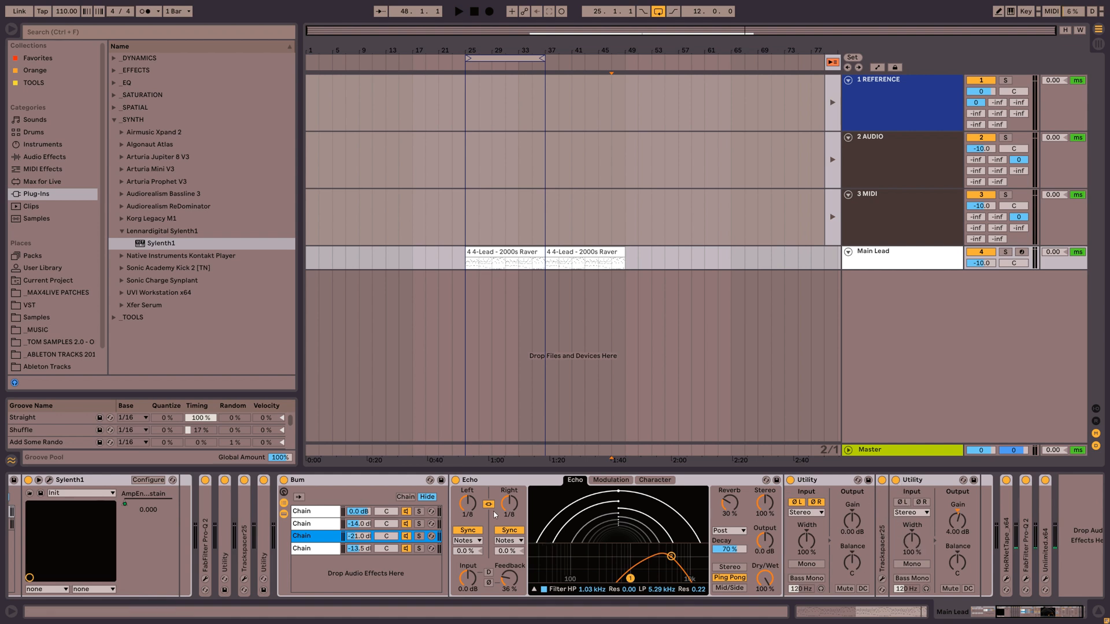
{"action": "left_click", "coordinate": [301, 549]}
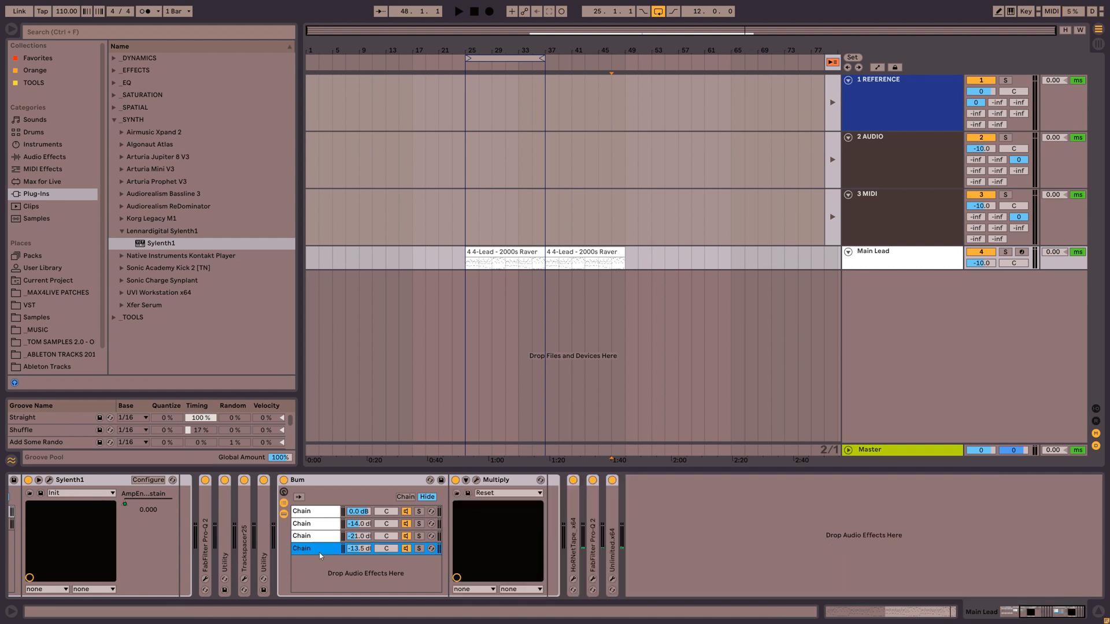
{"action": "left_click", "coordinate": [476, 480]}
{"action": "left_click", "coordinate": [476, 481]}
{"action": "double_click", "coordinate": [324, 481]}
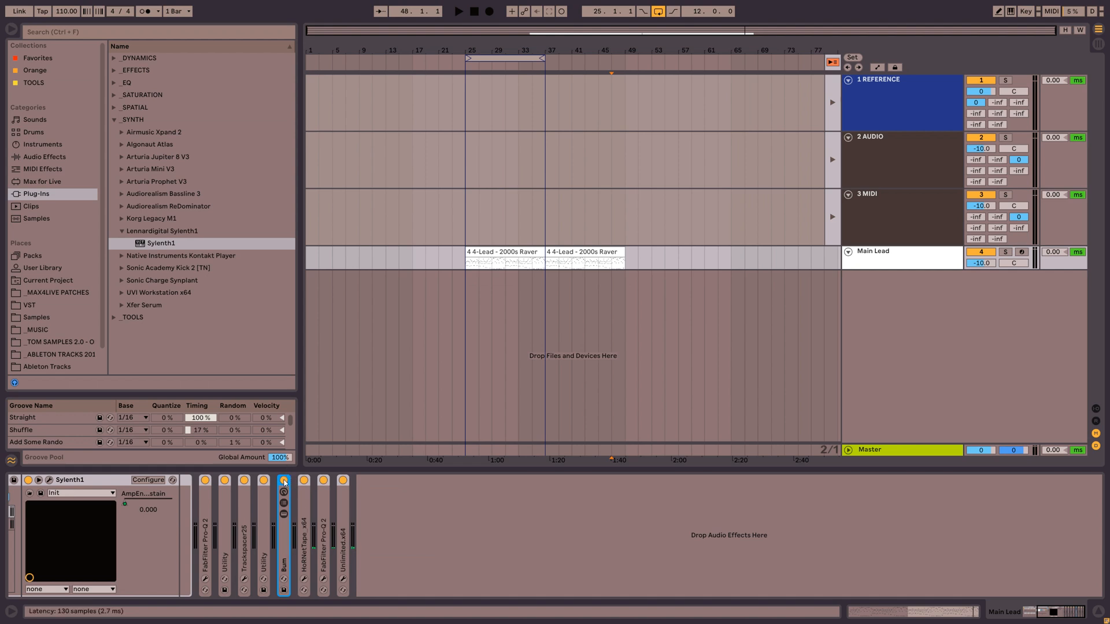
Compare the lead's sound with the Bum rack active and bypassed, replaying from bar 25 and leaving the rack switched on.
{"action": "key", "text": "space"}
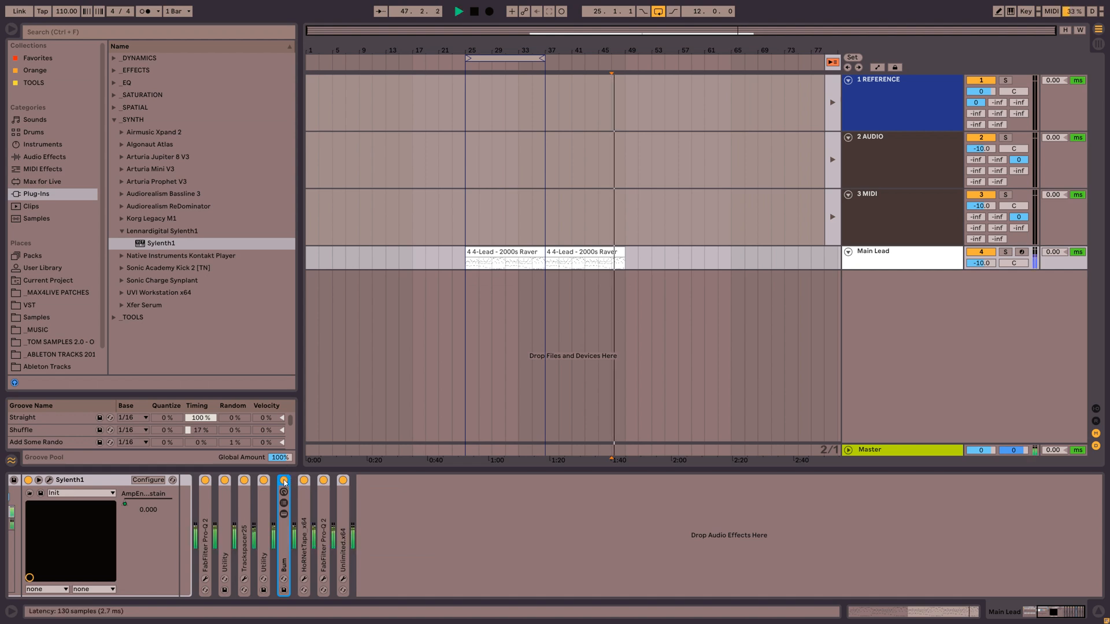
{"action": "left_click", "coordinate": [284, 481]}
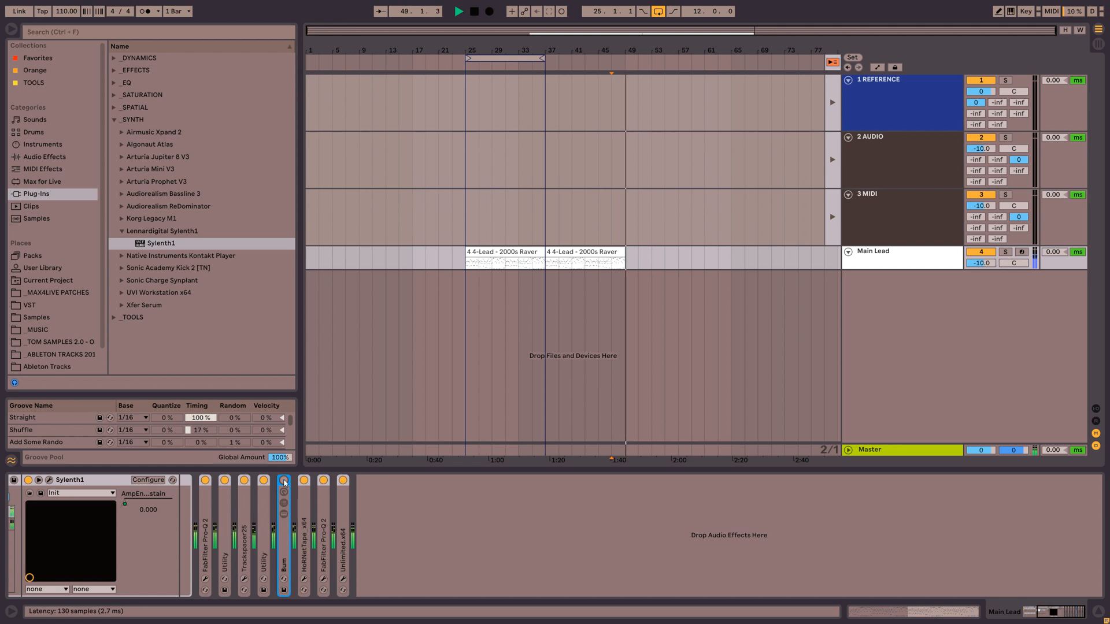
{"action": "key", "text": "space"}
{"action": "left_click", "coordinate": [465, 267]}
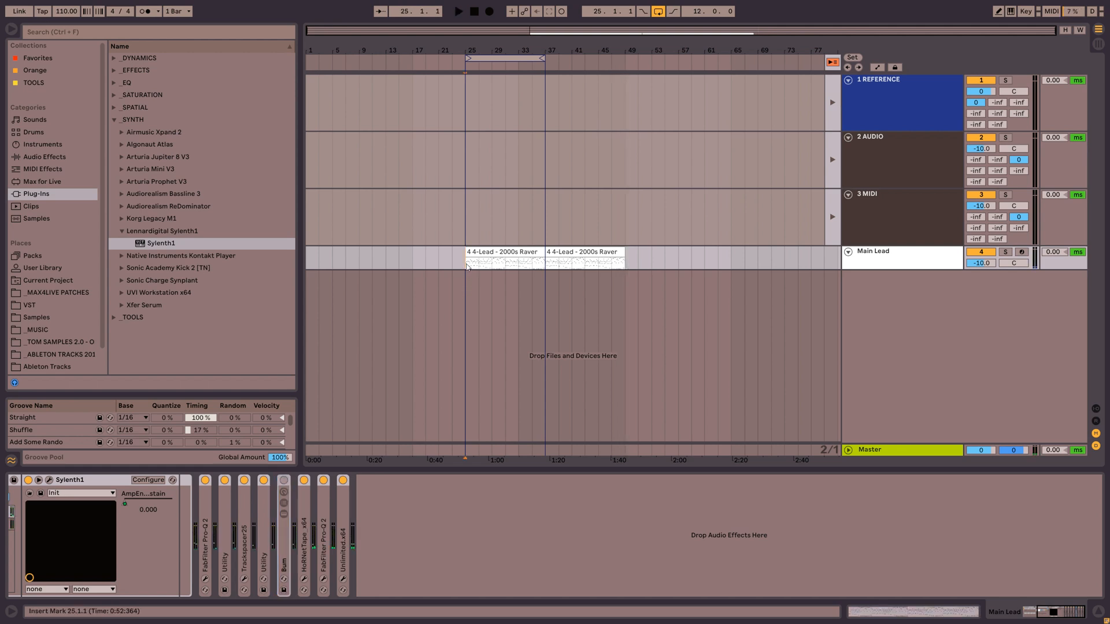
{"action": "left_click", "coordinate": [284, 480]}
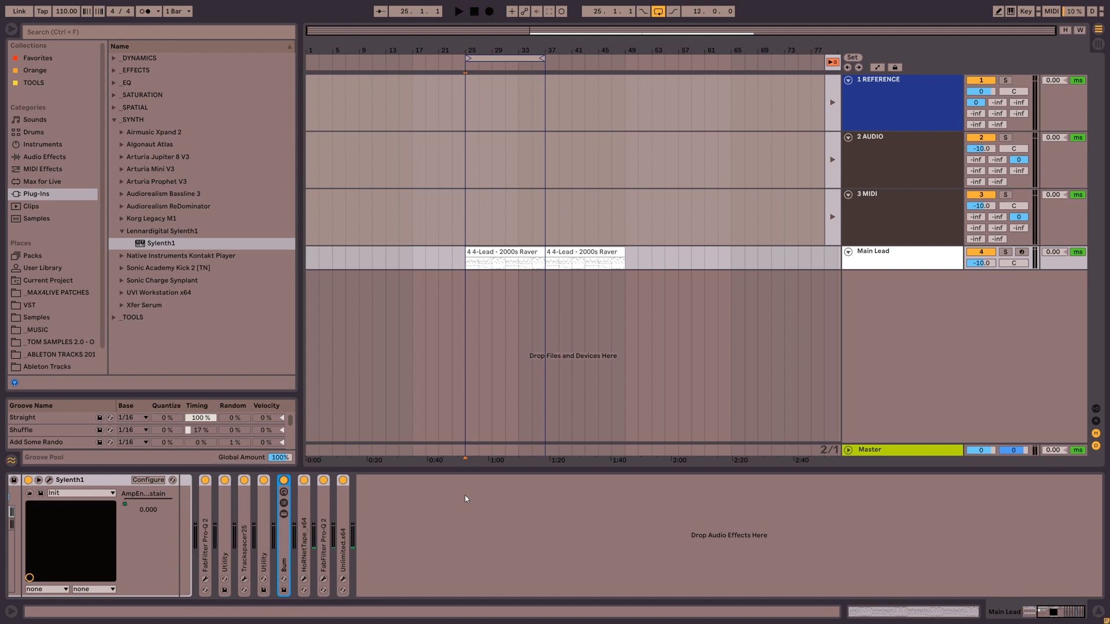
{"action": "key", "text": "space"}
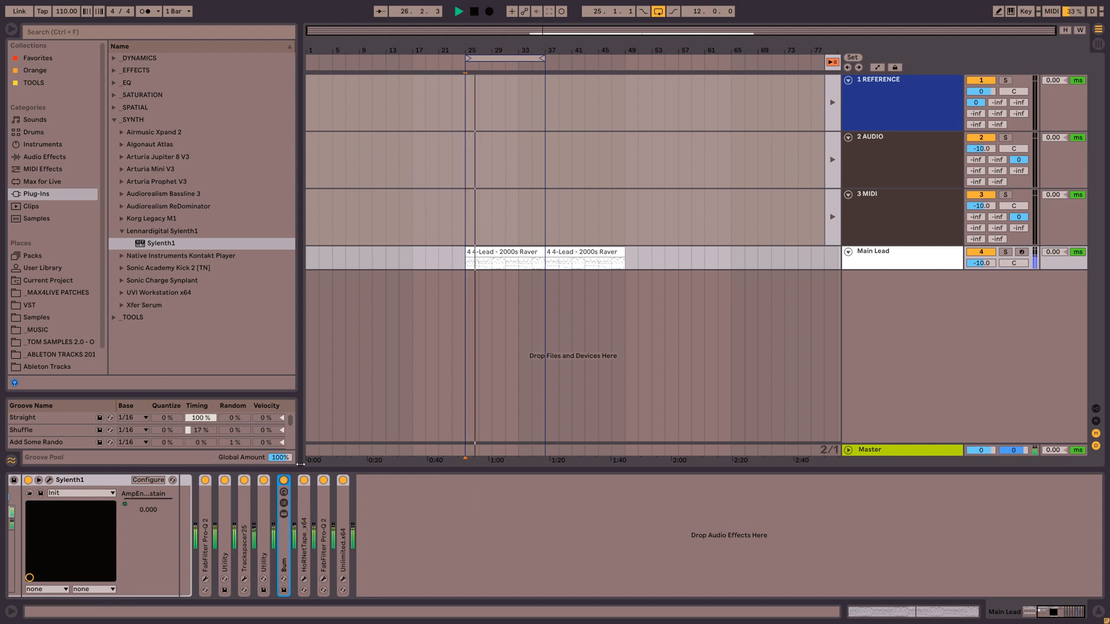
{"action": "key", "text": "space"}
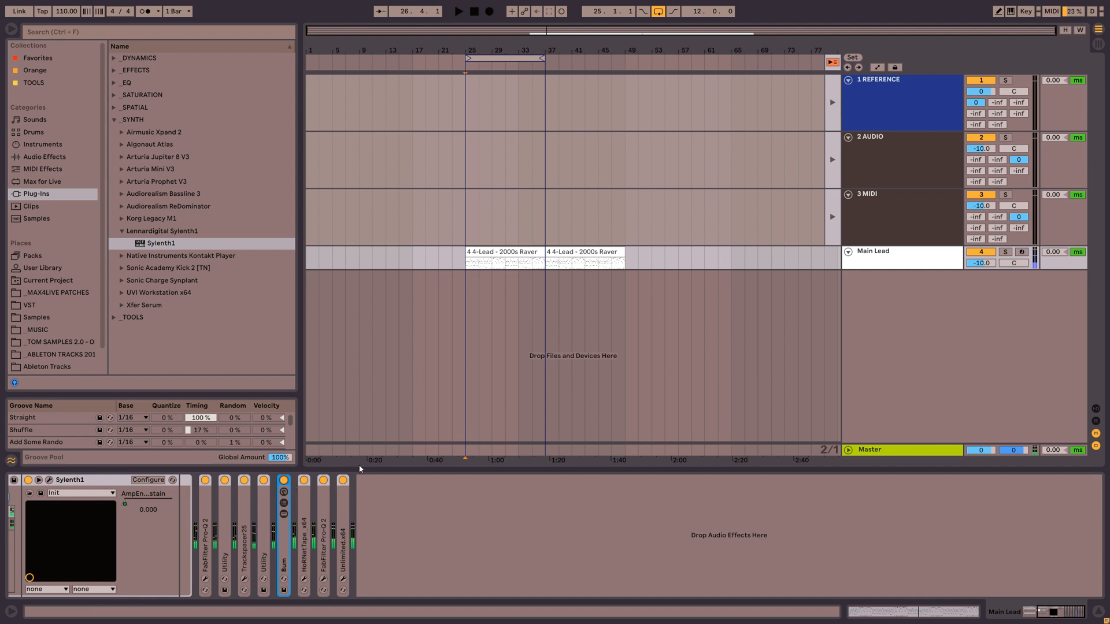
Open the HoRNetTape plug-in on the Main Lead track, inspect its tape simulation settings and close its window.
{"action": "left_click", "coordinate": [309, 510]}
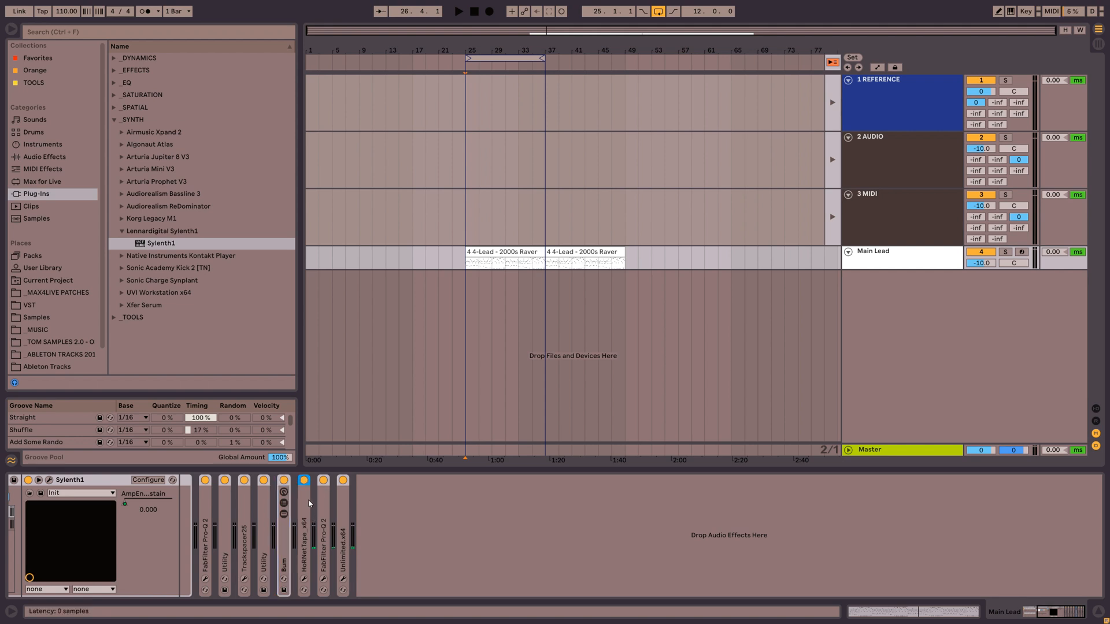
{"action": "left_click", "coordinate": [304, 579]}
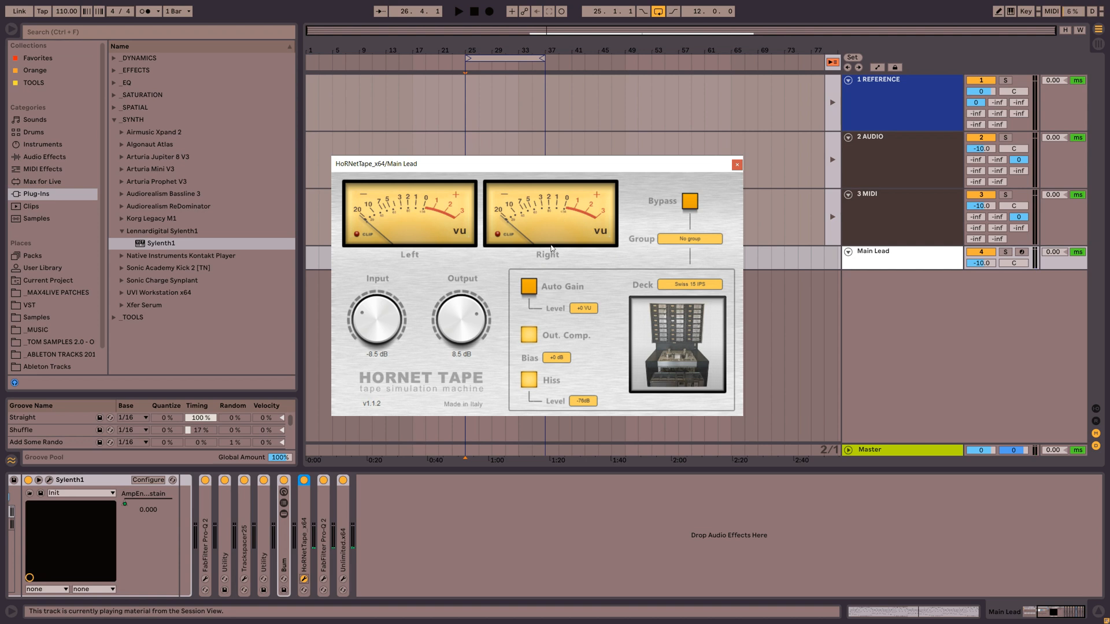
{"action": "left_click", "coordinate": [304, 580]}
Play the lead from bar 25 with HoRNetTape active and bypassed, leave the plug-in switched on and stop playback.
{"action": "key", "text": "space"}
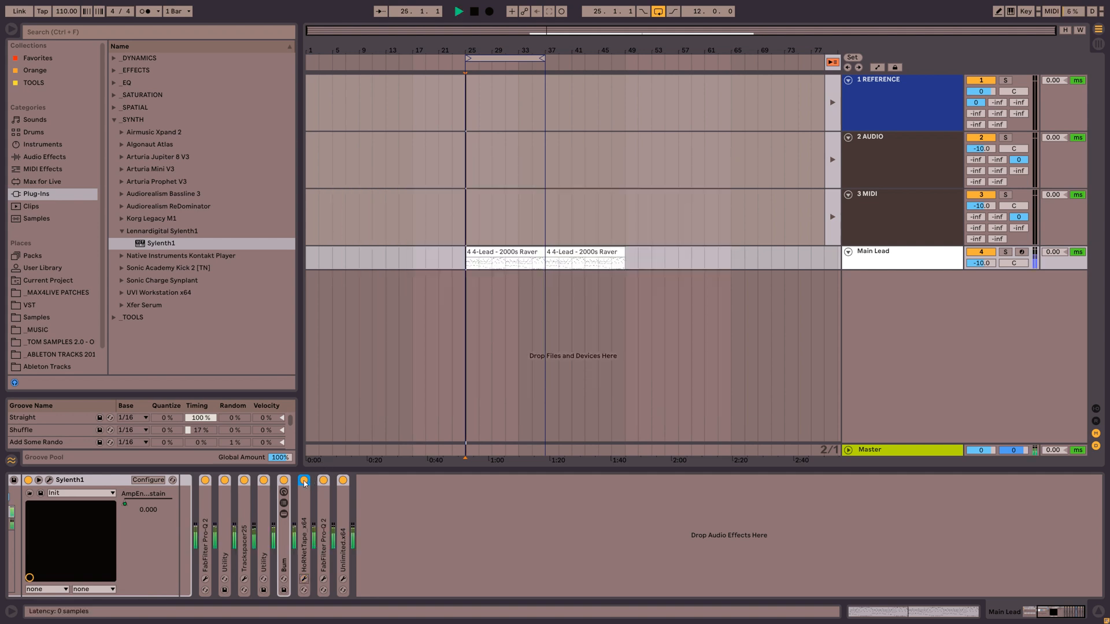
{"action": "left_click", "coordinate": [304, 482]}
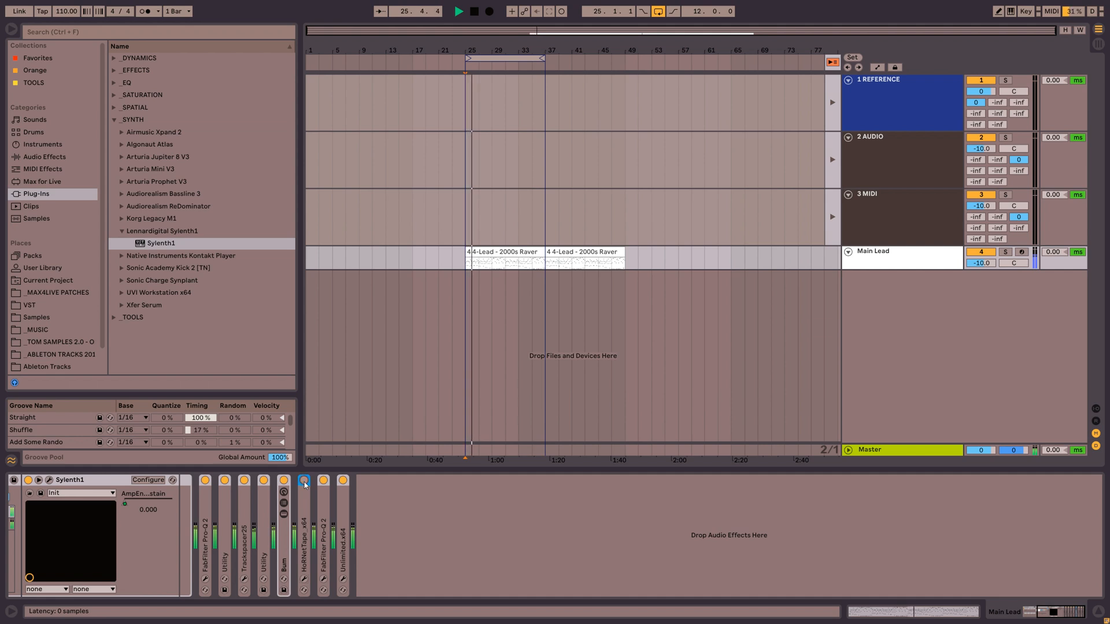
{"action": "left_click", "coordinate": [304, 482]}
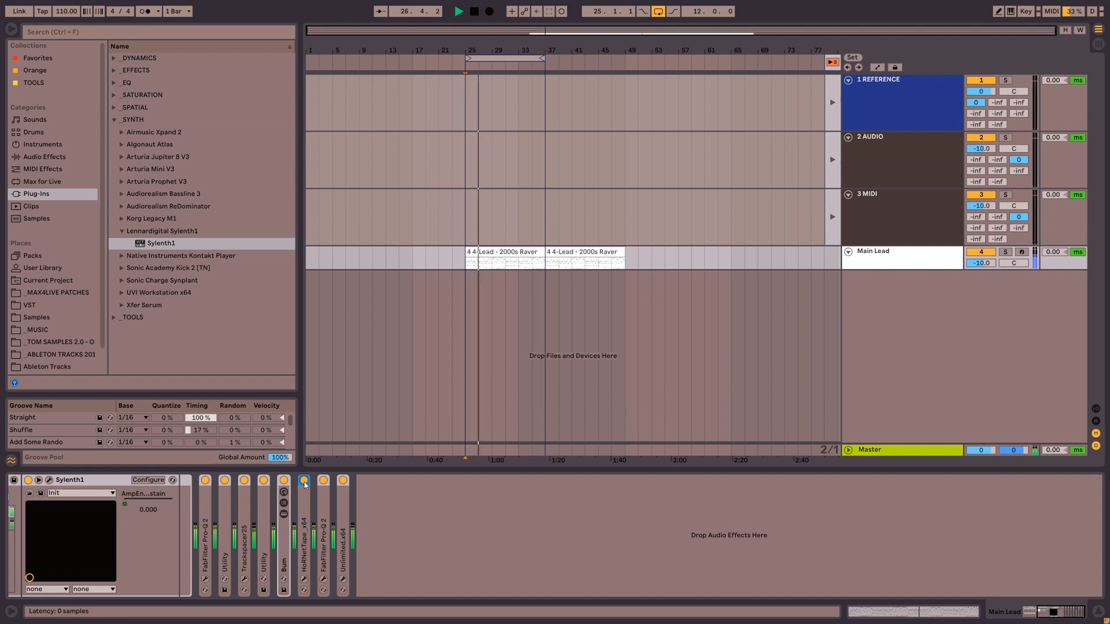
{"action": "key", "text": "space"}
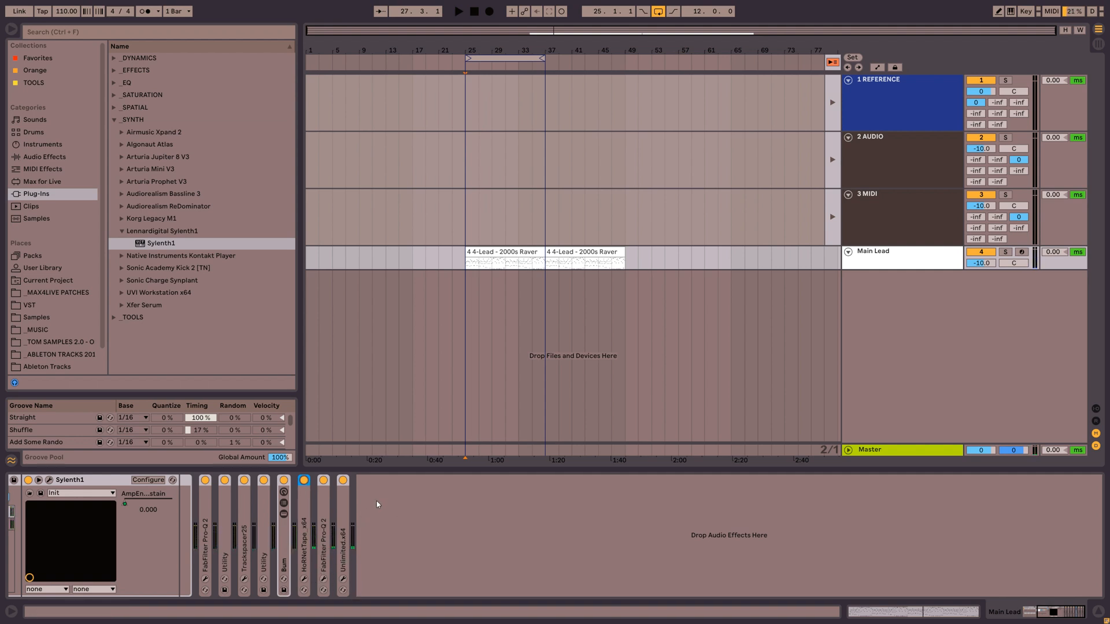
Open the second FabFilter Pro-Q 2, move its window clear of the track area and examine its EQ curve.
{"action": "left_click", "coordinate": [323, 578]}
{"action": "left_click_drag", "start_coordinate": [576, 150], "coordinate": [420, 154]}
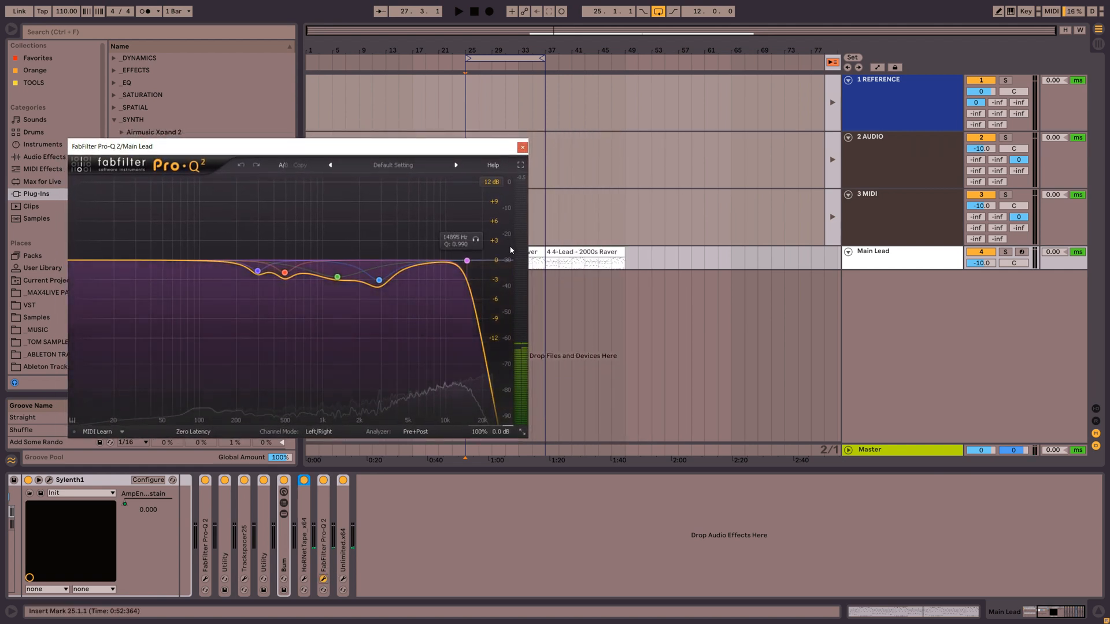
{"action": "left_click", "coordinate": [493, 557]}
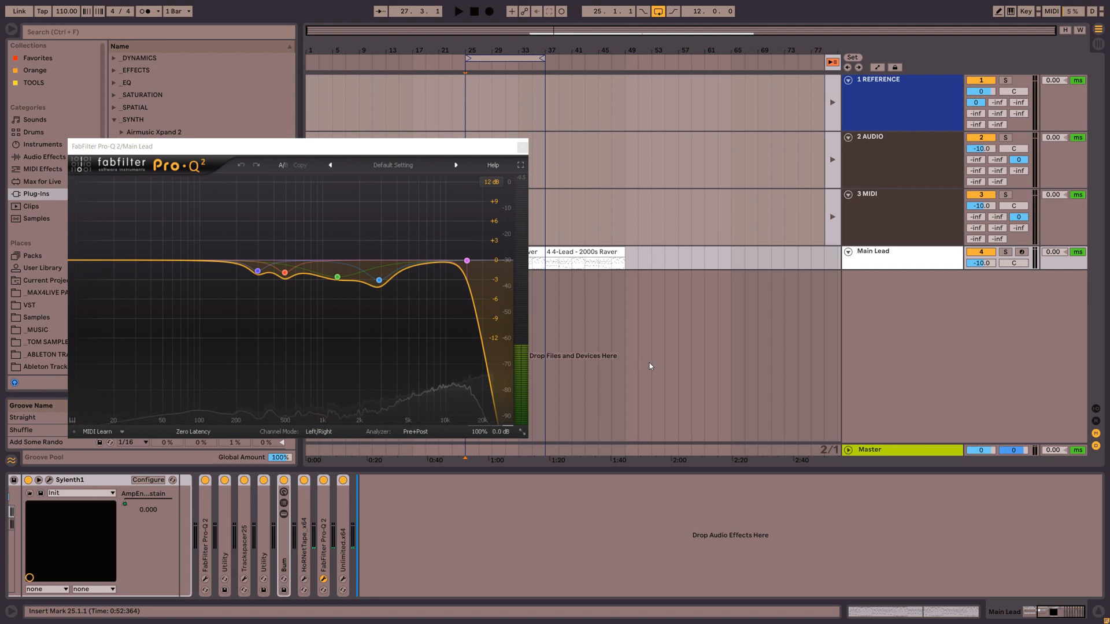
{"action": "left_click", "coordinate": [905, 452]}
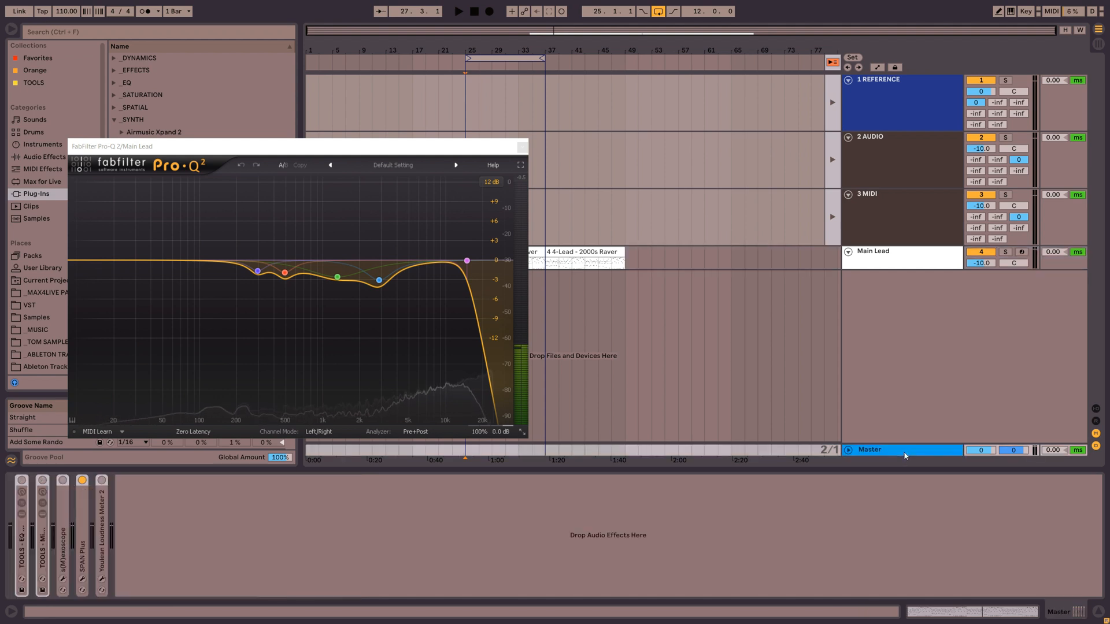
{"action": "left_click", "coordinate": [82, 579]}
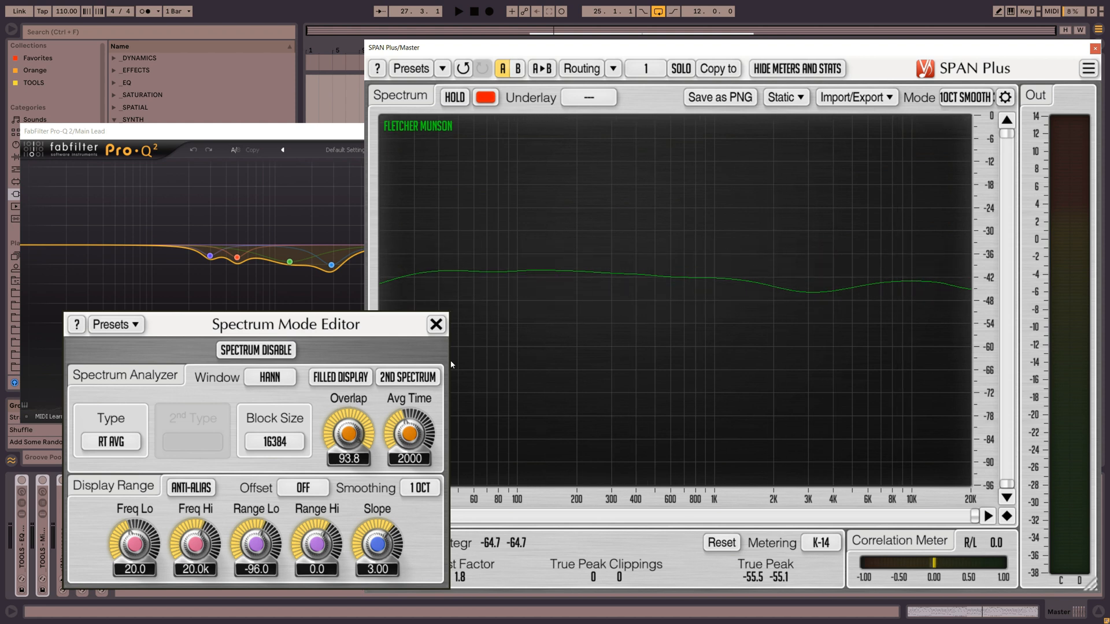
{"action": "left_click", "coordinate": [437, 325]}
{"action": "key", "text": "space"}
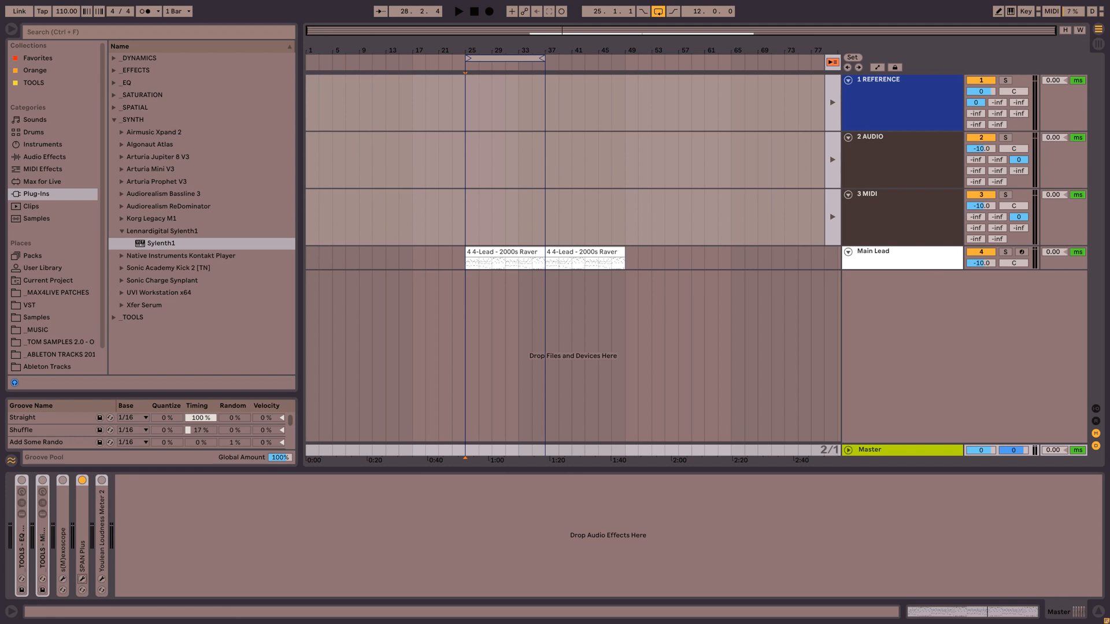
{"action": "left_click", "coordinate": [487, 525]}
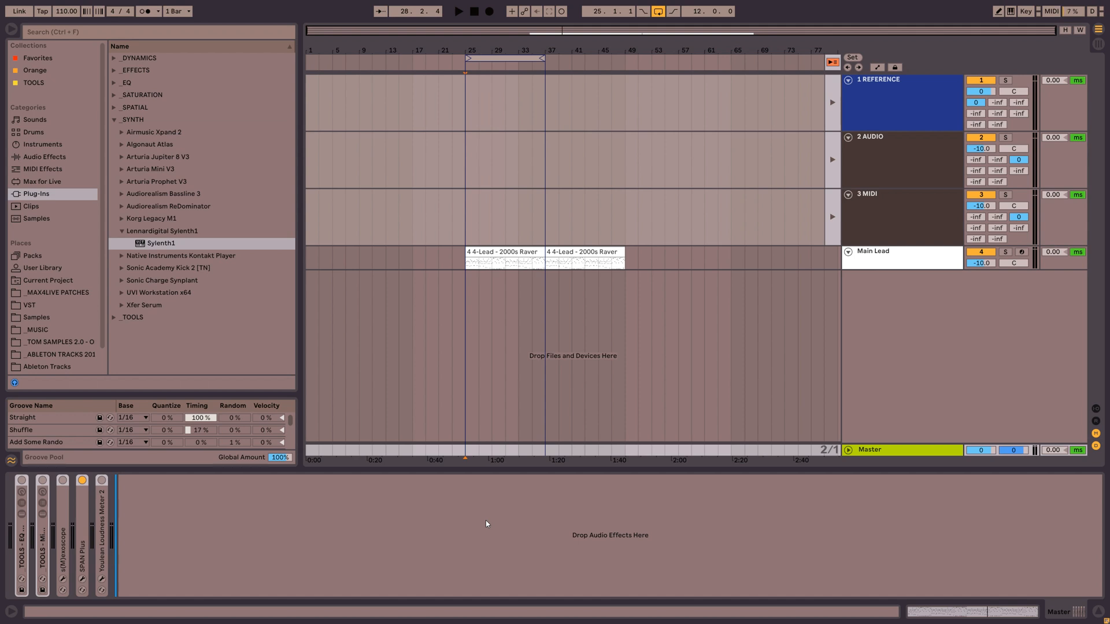
{"action": "left_click", "coordinate": [930, 258]}
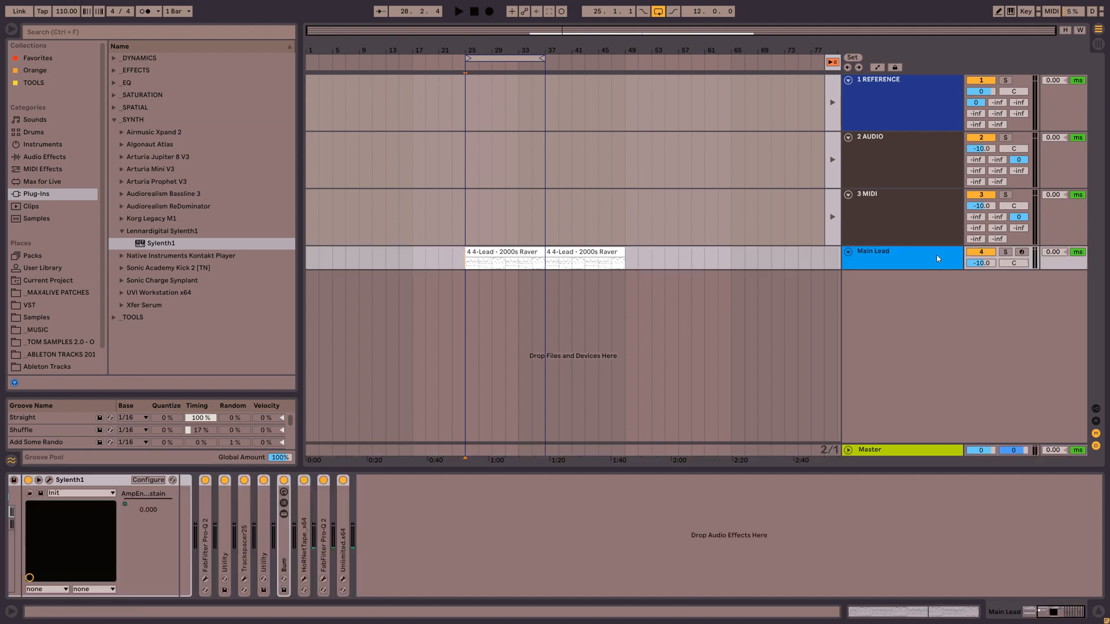